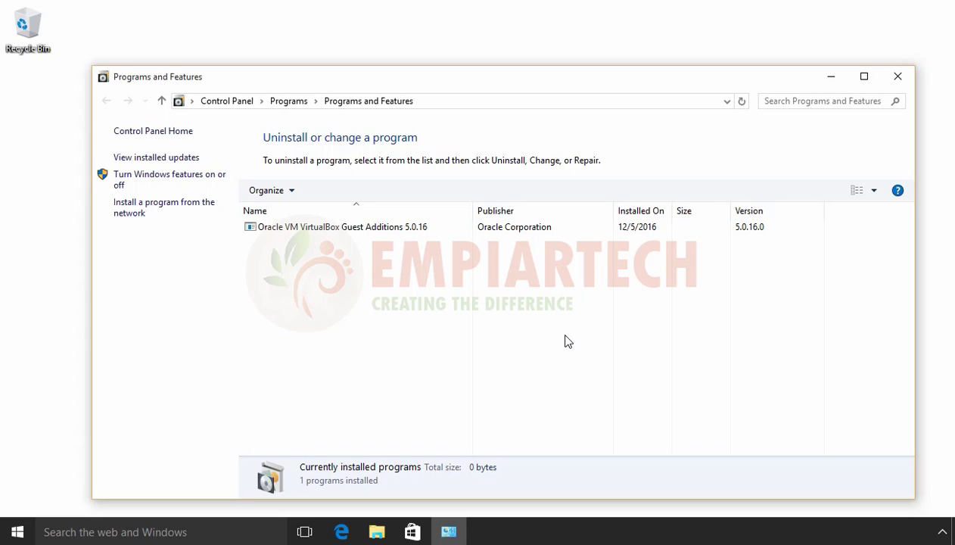
# - Close the installed programs list and open the Group Policy Management console from the server's Administrative Tools
pyautogui.click(897, 76)
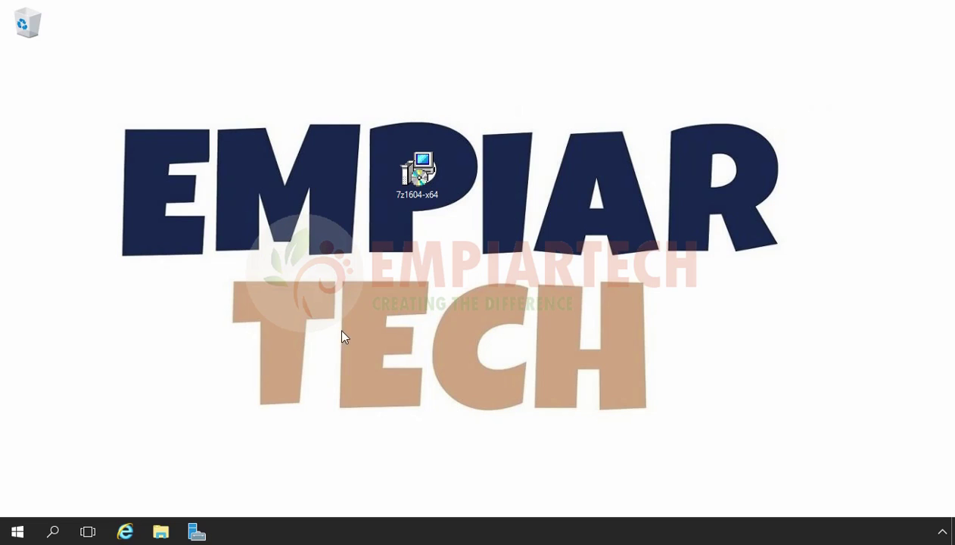
pyautogui.click(23, 532)
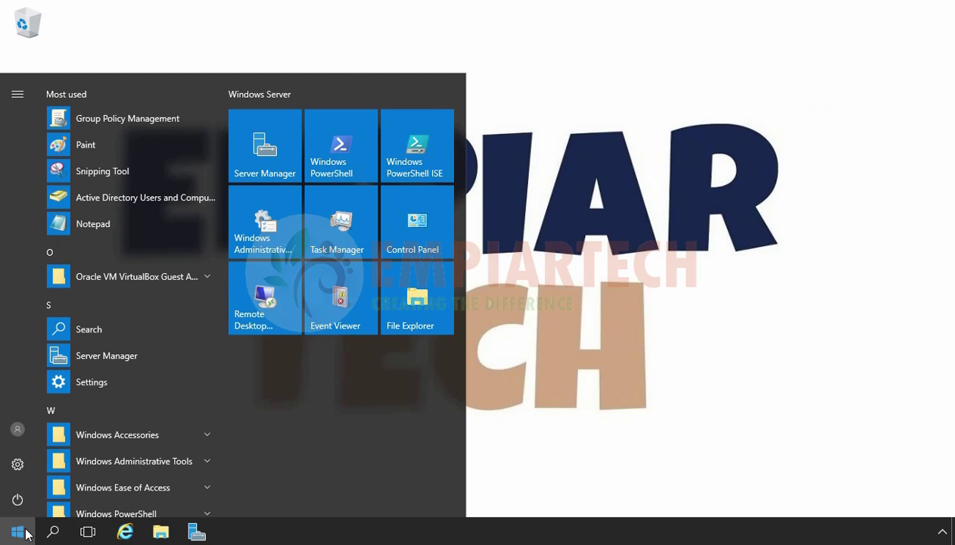
pyautogui.click(266, 250)
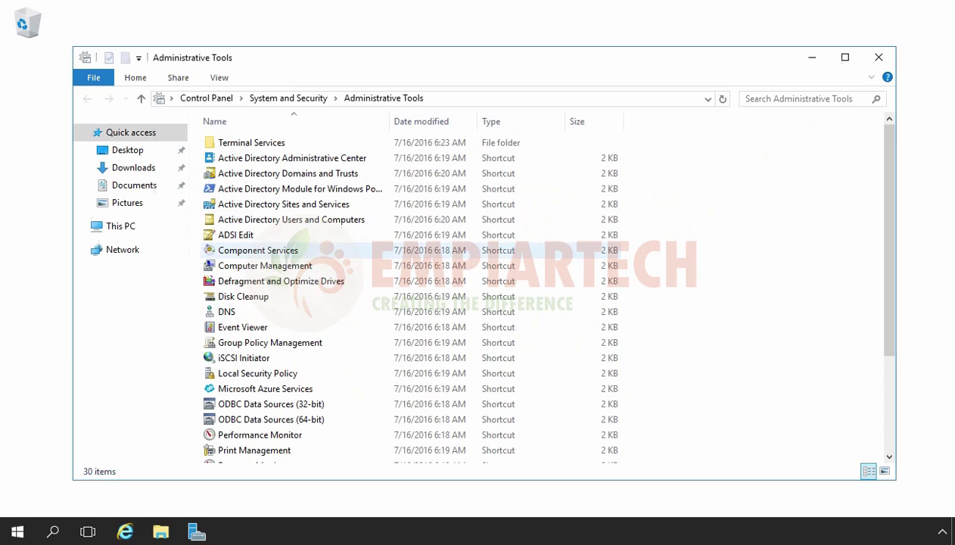
pyautogui.click(266, 345)
pyautogui.doubleClick(266, 344)
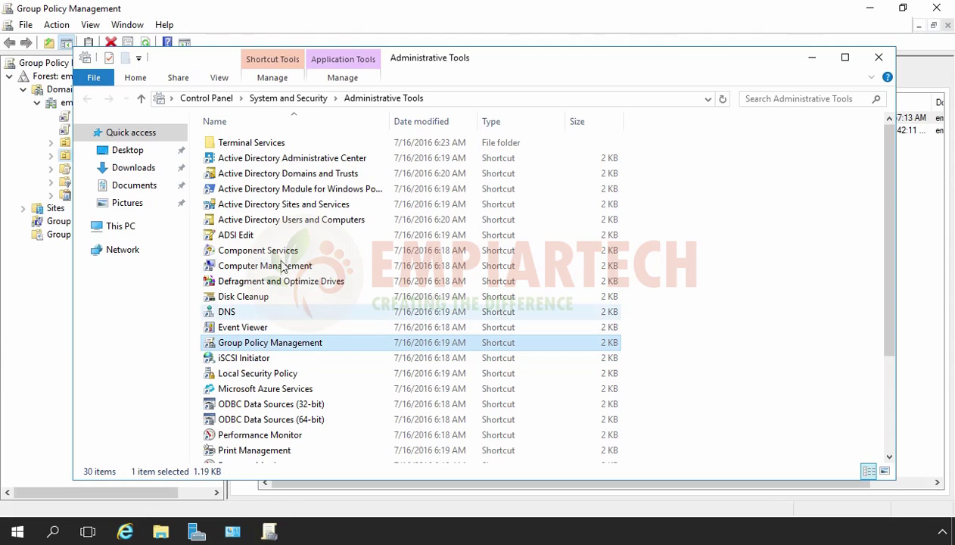
# - Open Active Directory Users and Computers and examine the users and group in the TestOU1 organizational unit
pyautogui.click(281, 220)
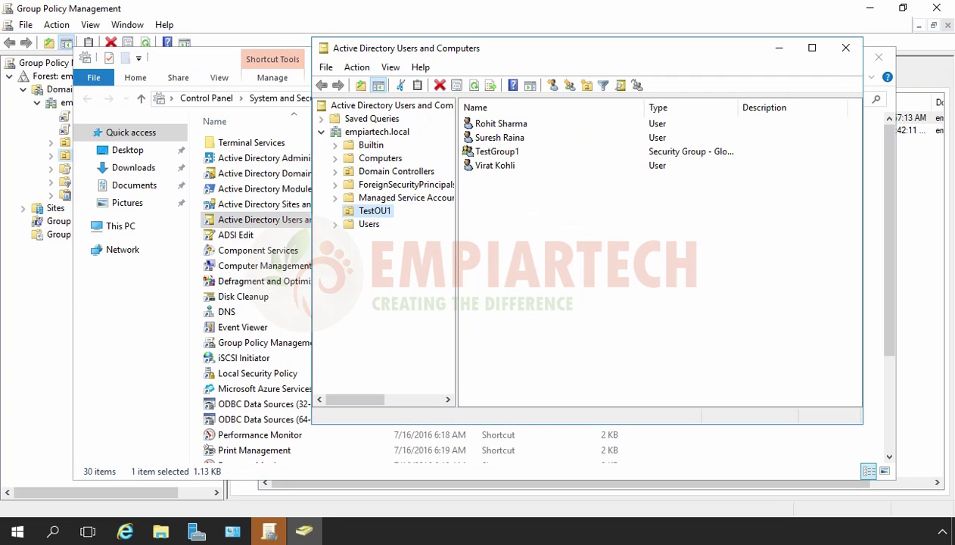
pyautogui.click(371, 212)
pyautogui.press('Escape')
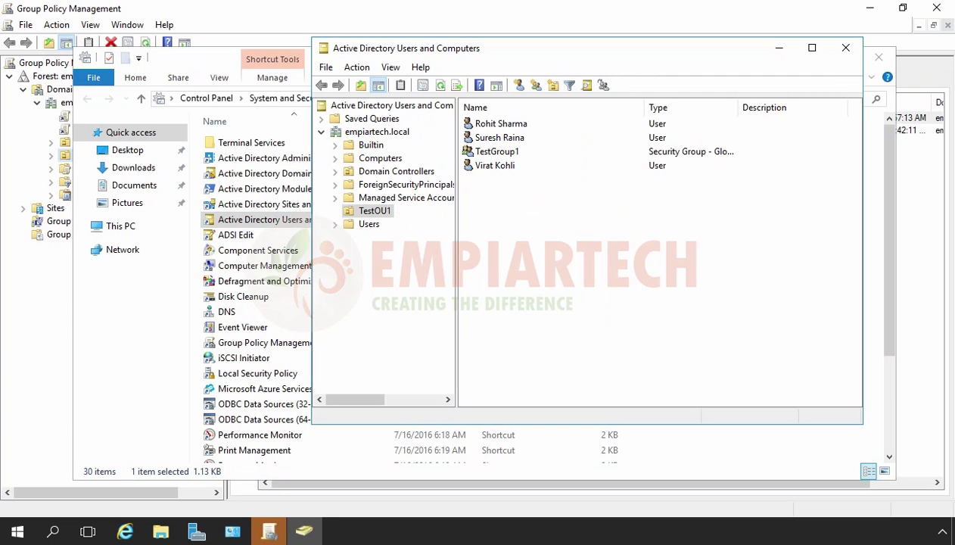
pyautogui.moveTo(561, 221); pyautogui.dragTo(477, 125)
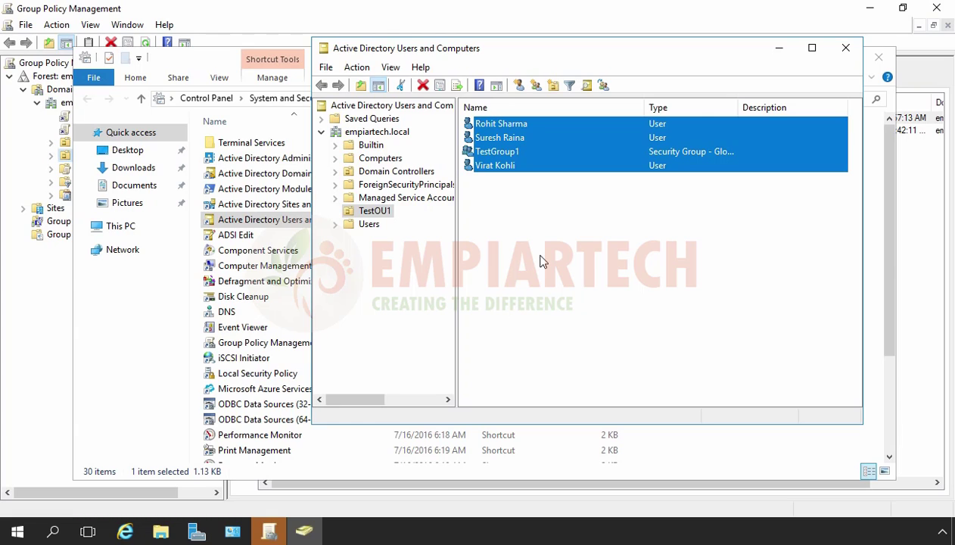
pyautogui.click(541, 261)
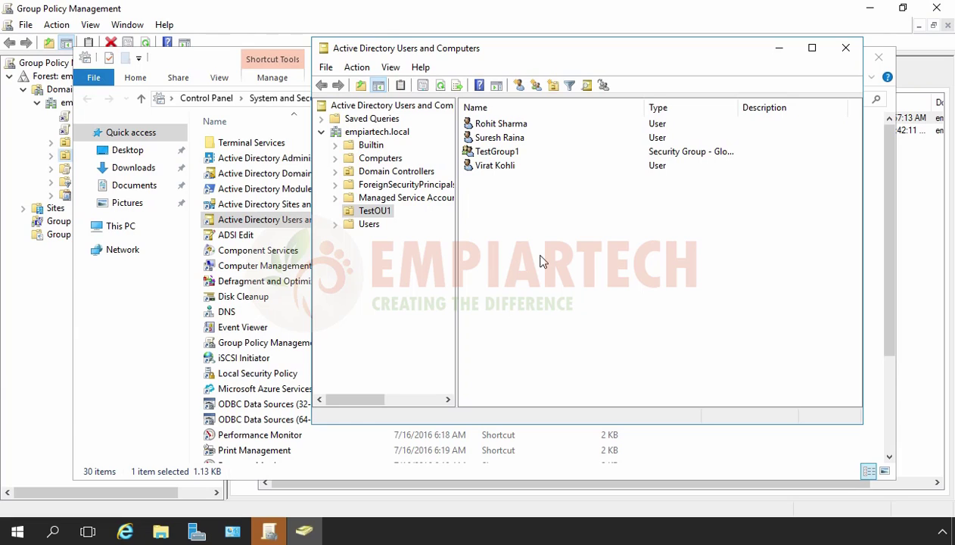
# - Create an organizational unit named CLIENT-PC directly under the empiartech.local domain
pyautogui.click(377, 133)
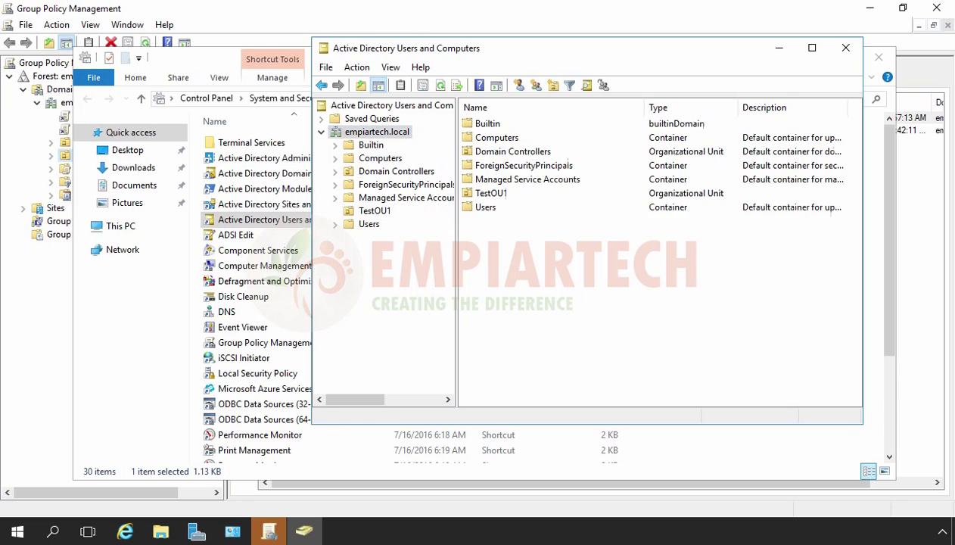
pyautogui.click(553, 85)
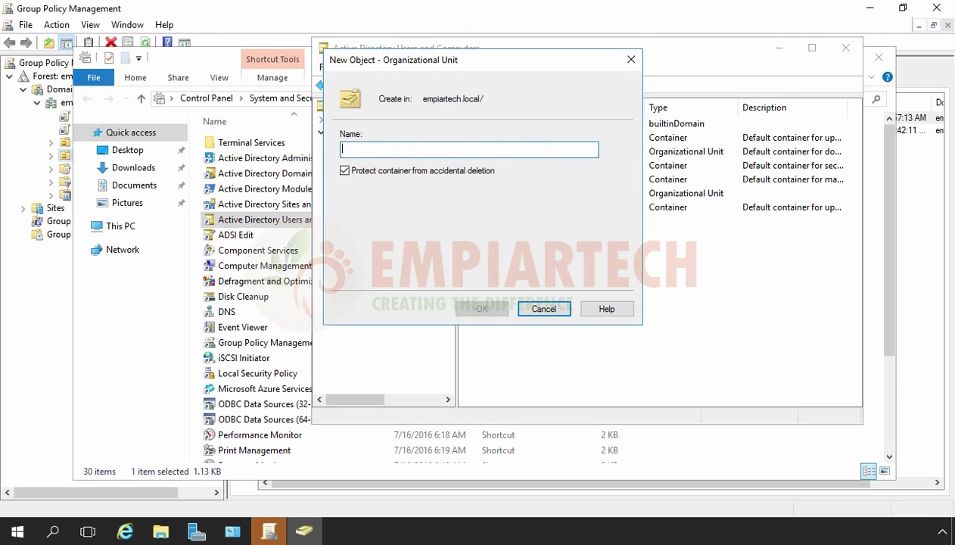
pyautogui.write('CLIENT')
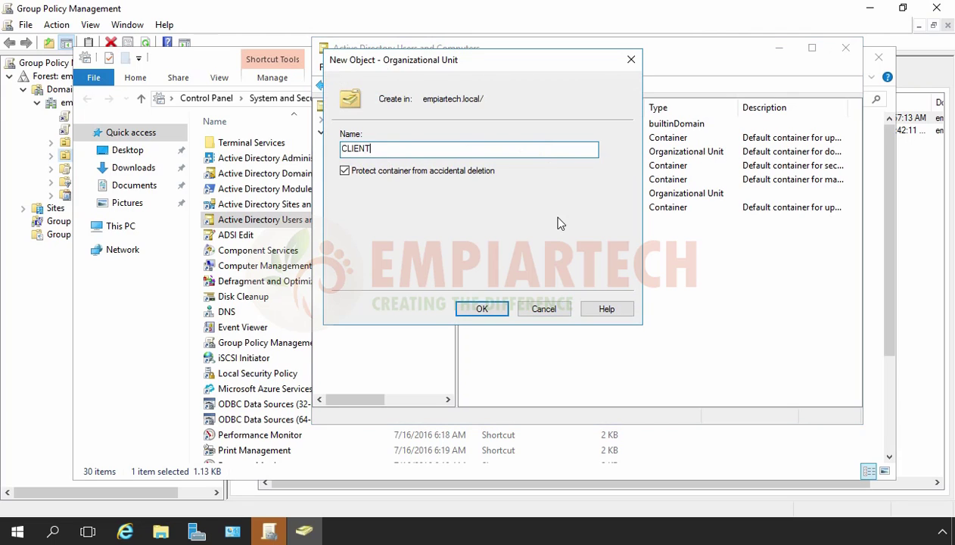
pyautogui.write('-PC')
pyautogui.press('Return')
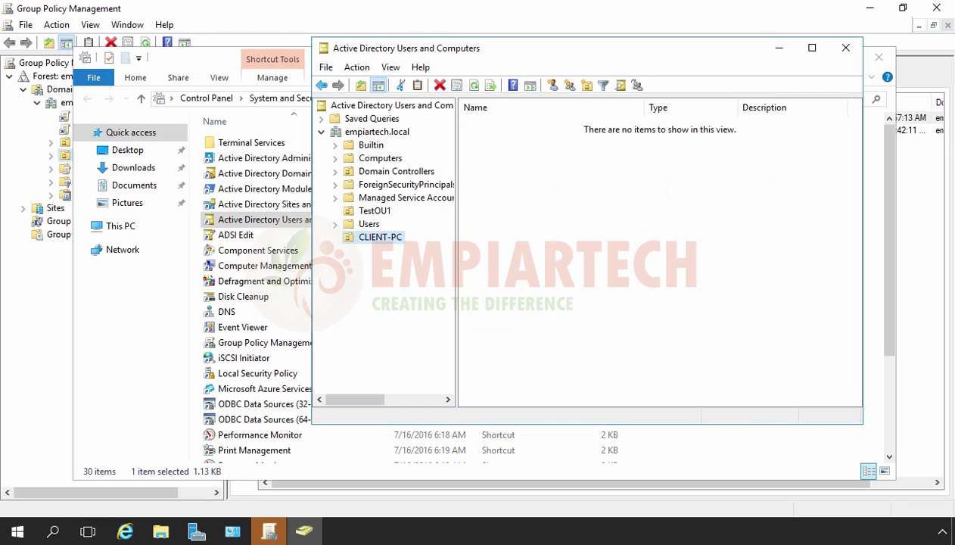
# - Move the computer CLIENT01 from the Computers container into the CLIENT-PC organizational unit
pyautogui.click(380, 159)
pyautogui.click(495, 127)
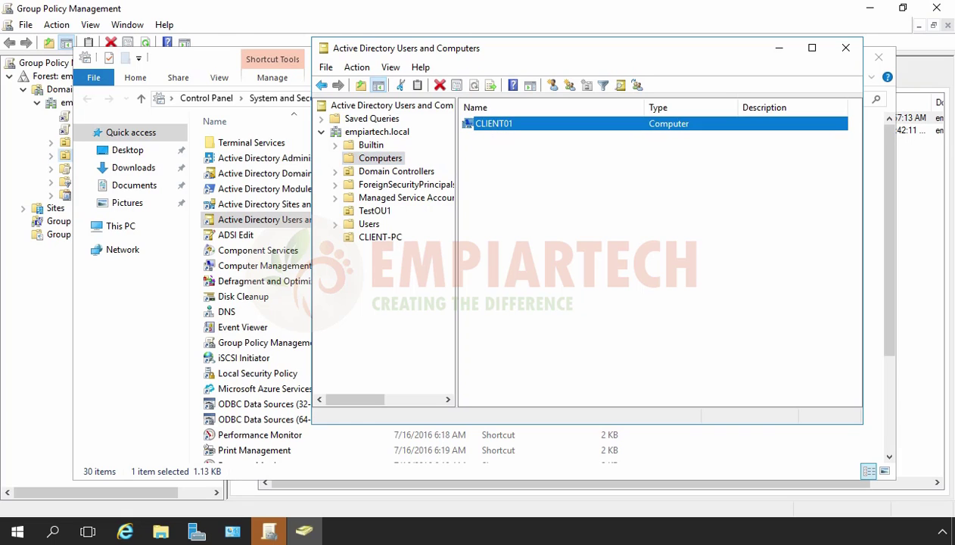
pyautogui.rightClick(495, 129)
pyautogui.click(530, 182)
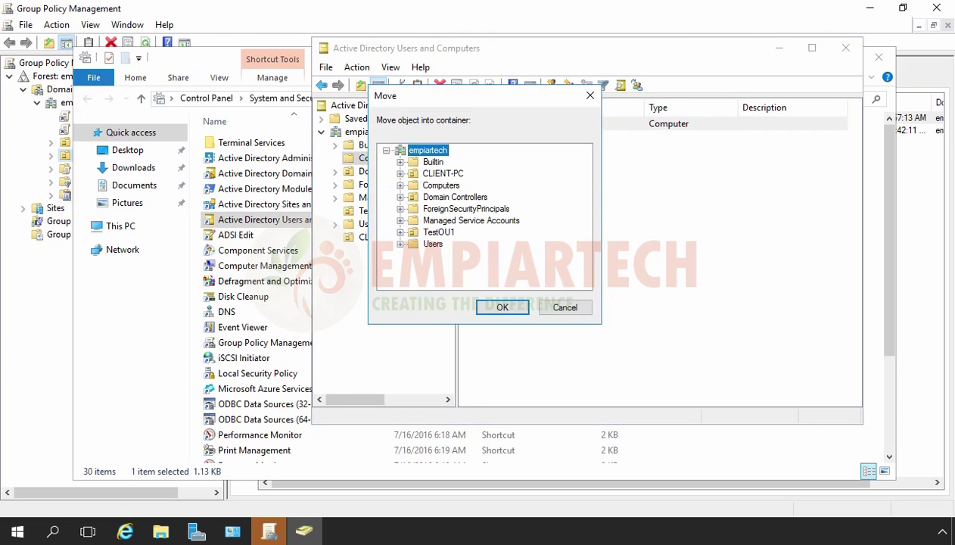
pyautogui.click(439, 174)
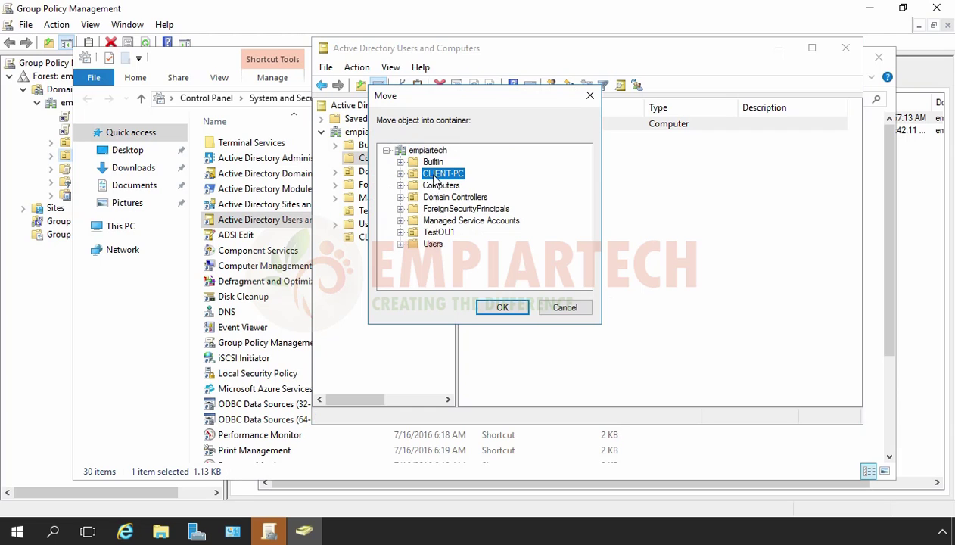
pyautogui.click(500, 306)
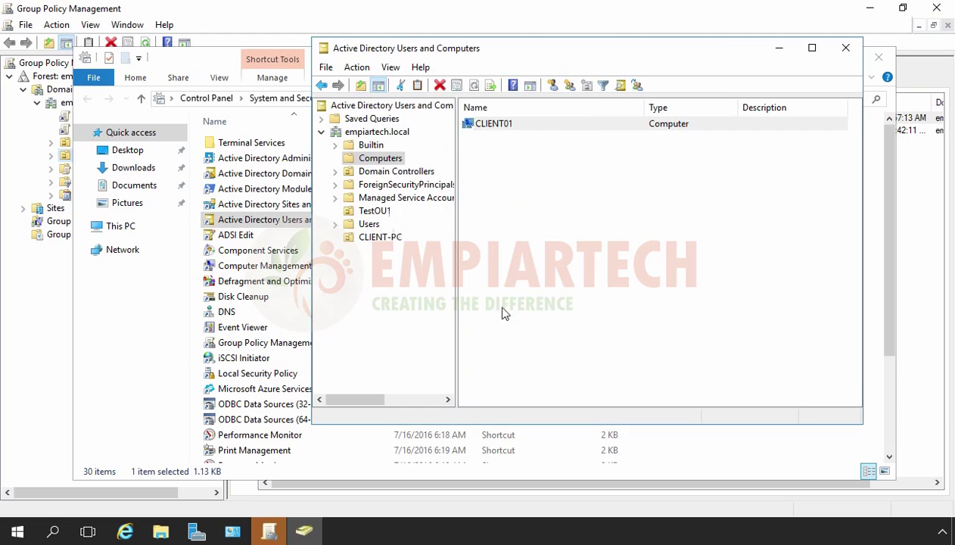
# - Check the contents of the CLIENT-PC and TestOU1 organizational units
pyautogui.click(382, 240)
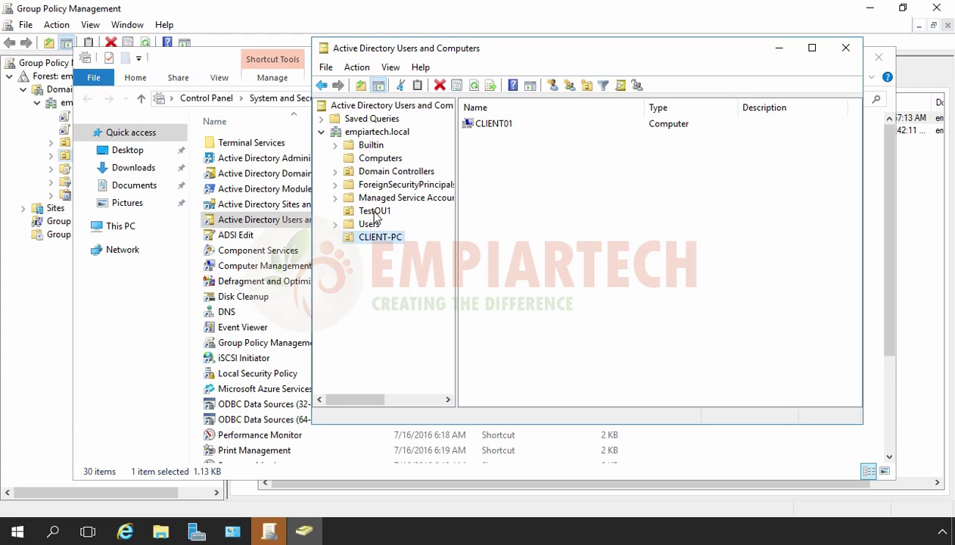
pyautogui.click(371, 212)
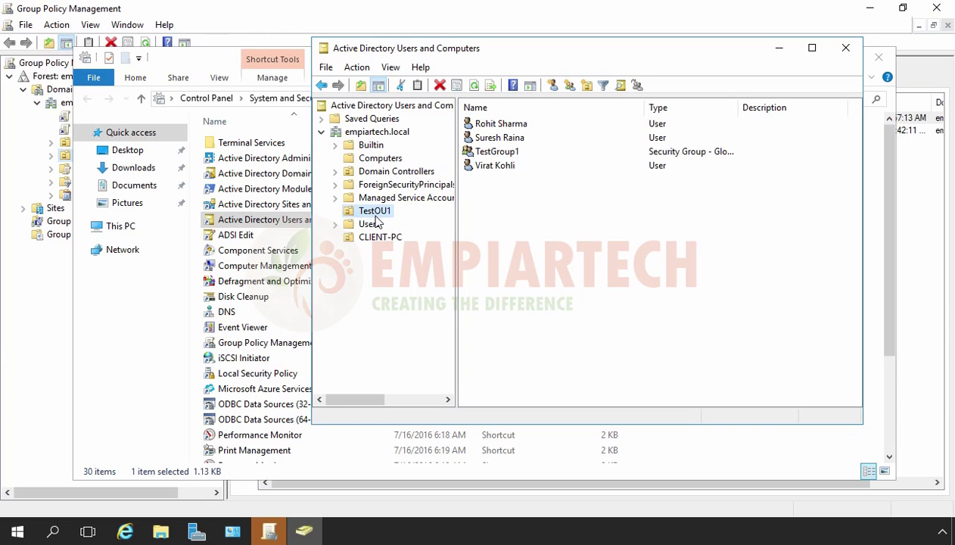
pyautogui.click(485, 166)
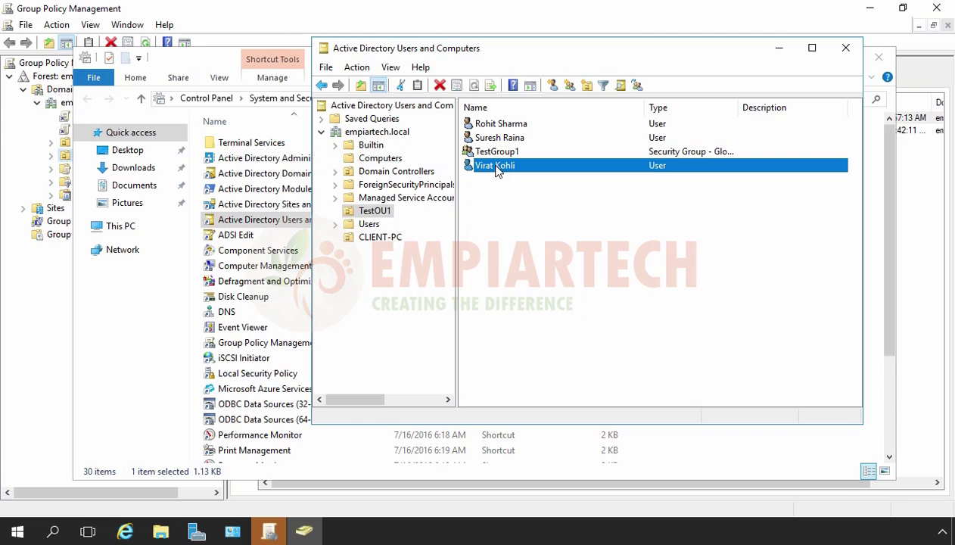
# - Minimize Active Directory Users and Computers, close Administrative Tools, and refresh the empiartech.local domain in Group Policy Management
pyautogui.click(777, 48)
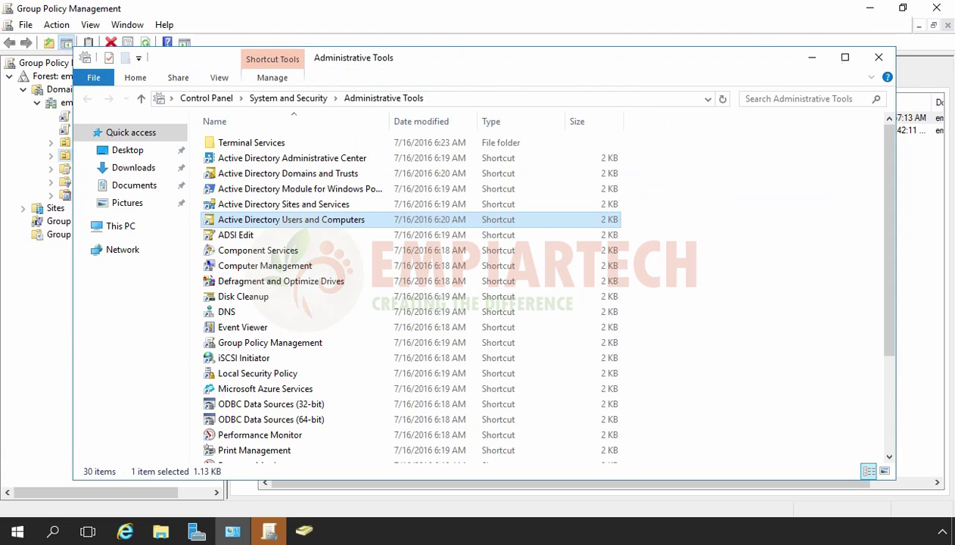
pyautogui.click(879, 59)
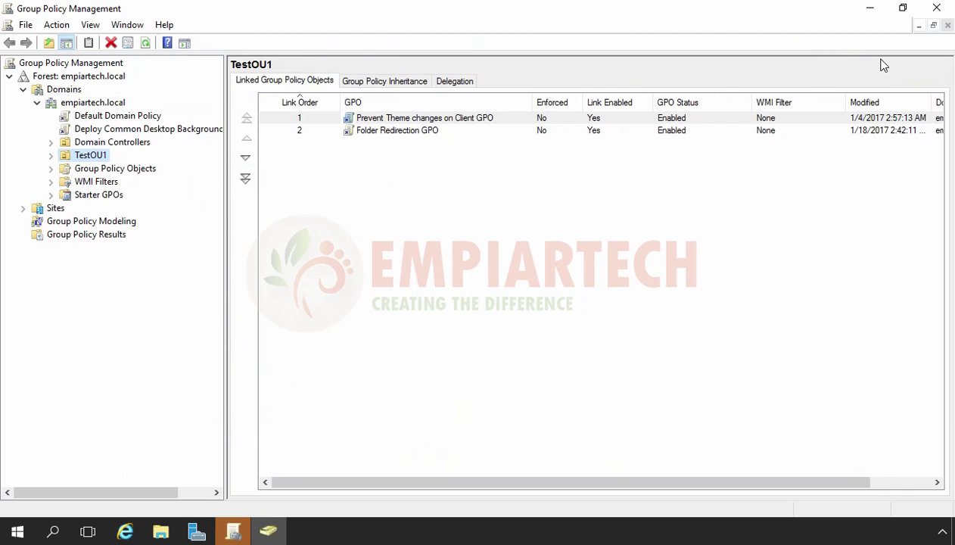
pyautogui.click(85, 103)
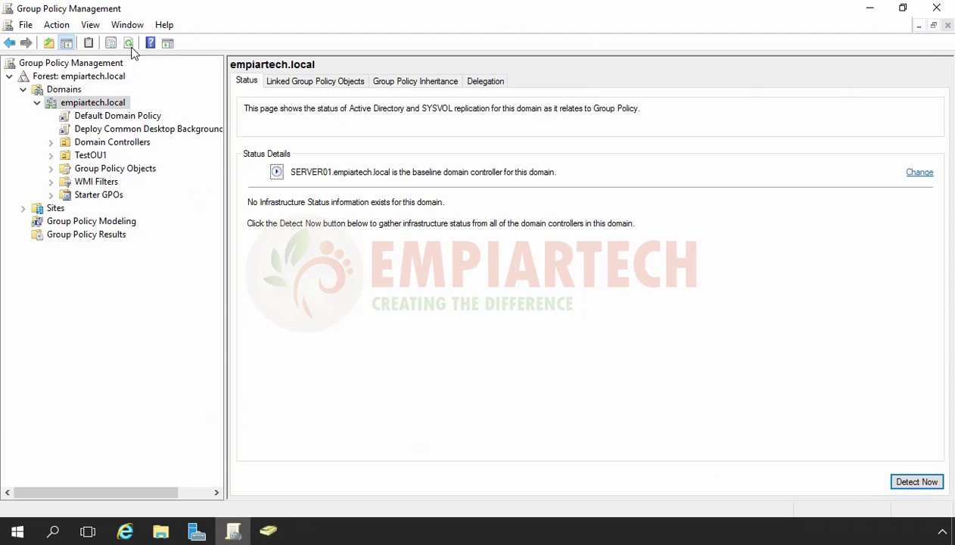
pyautogui.click(128, 43)
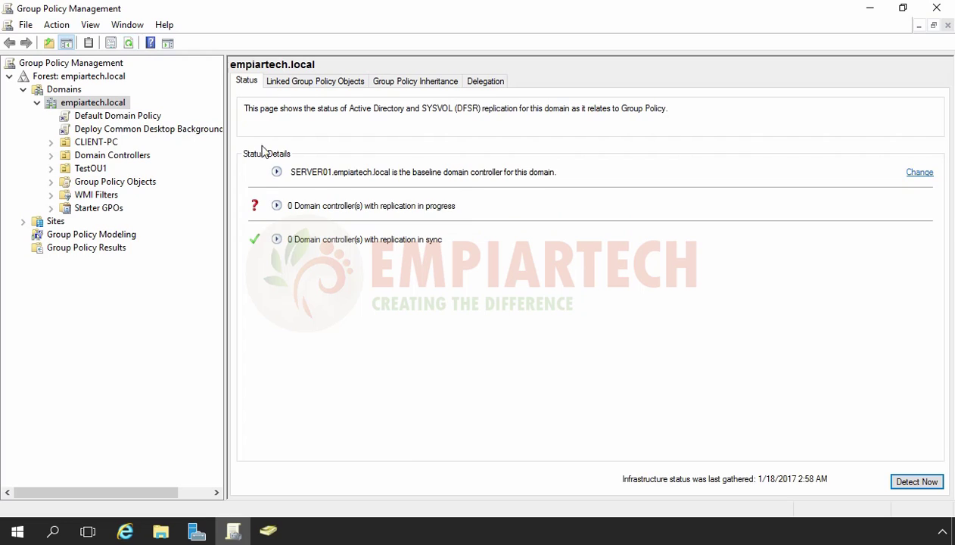
# - Minimize Group Policy Management and locate the 7z1604-x64 installer on the desktop
pyautogui.click(870, 9)
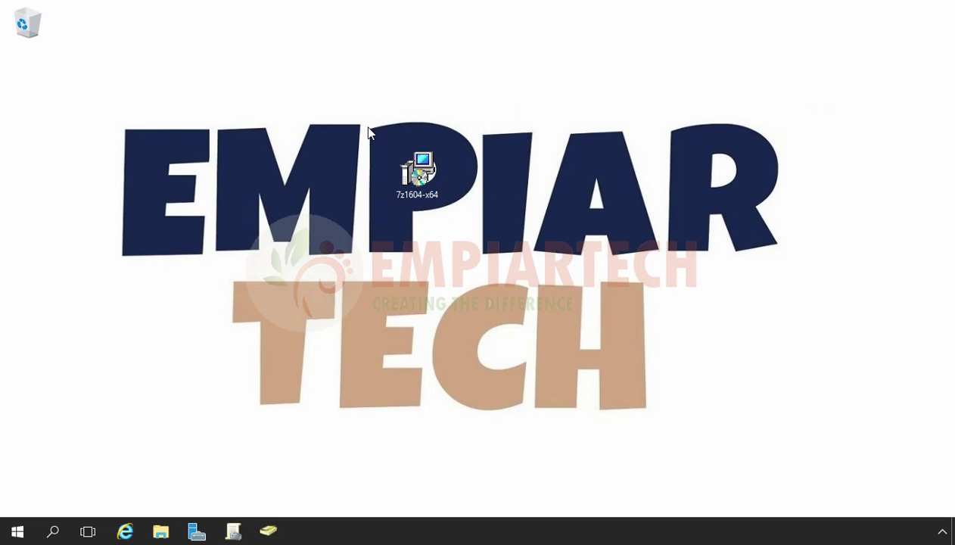
pyautogui.click(415, 182)
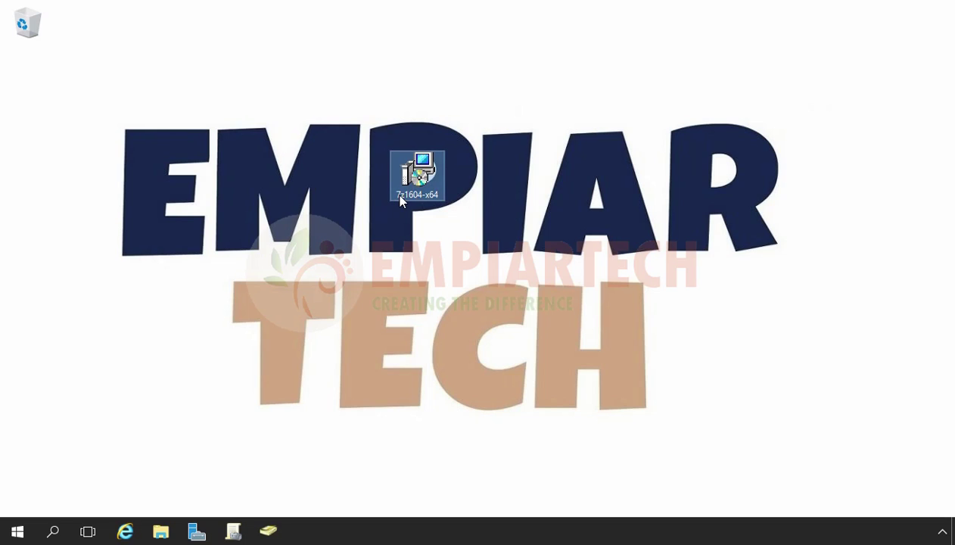
pyautogui.click(371, 259)
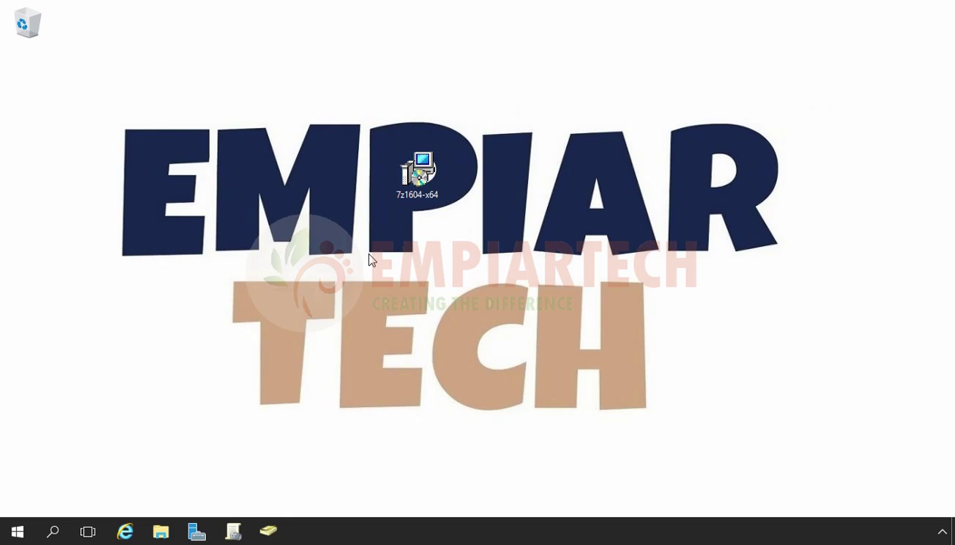
# - Create a folder named AppDeploy on Local Disk (D:) and open it
pyautogui.click(161, 532)
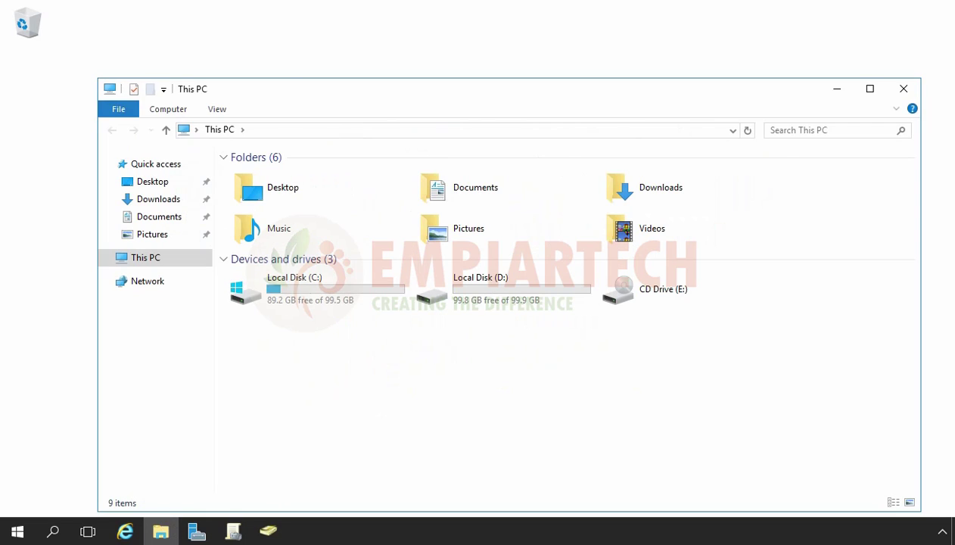
pyautogui.doubleClick(477, 301)
pyautogui.rightClick(317, 251)
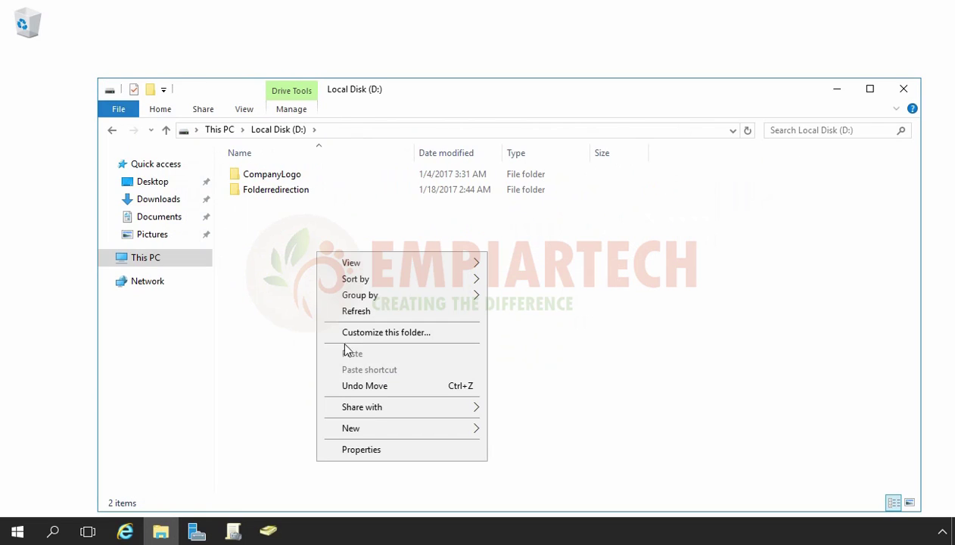
pyautogui.moveTo(368, 418)
pyautogui.click(519, 430)
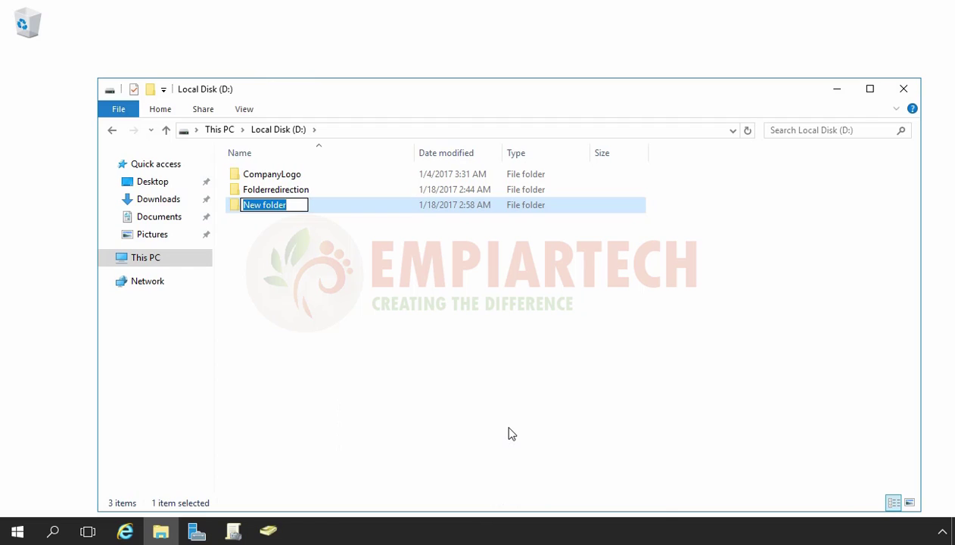
pyautogui.write('AppDeploy')
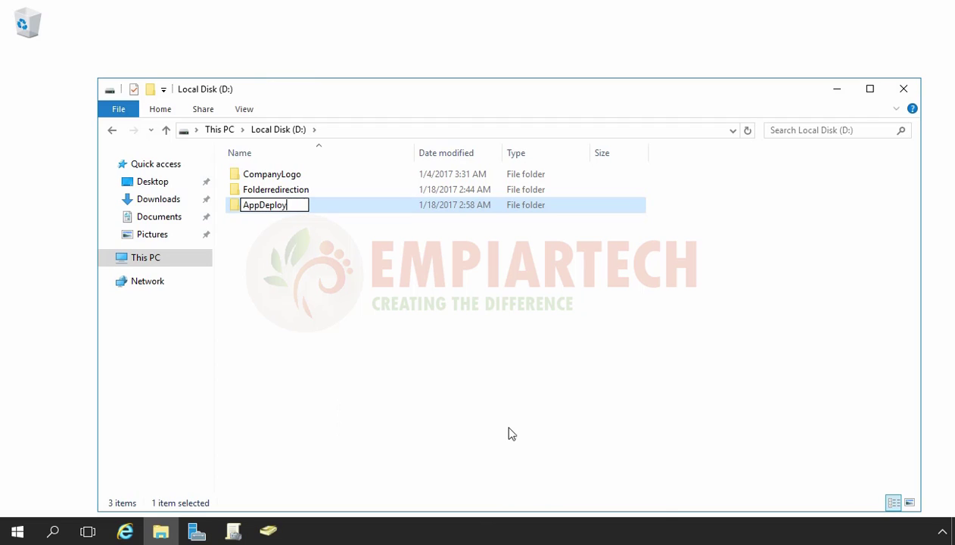
pyautogui.press('Return')
pyautogui.press('Return')
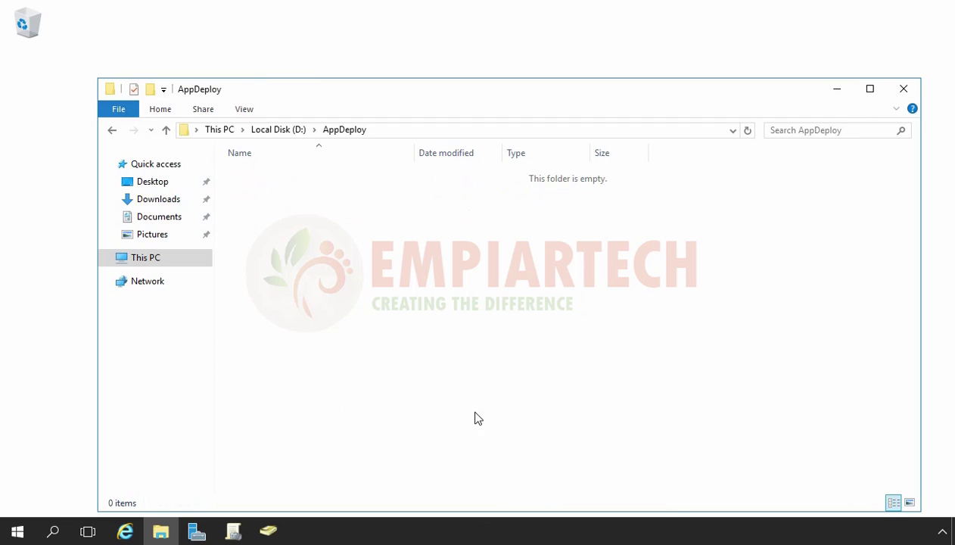
# - Move the 7z1604-x64 installer from the desktop into the AppDeploy folder on Local Disk (D:)
pyautogui.click(824, 95)
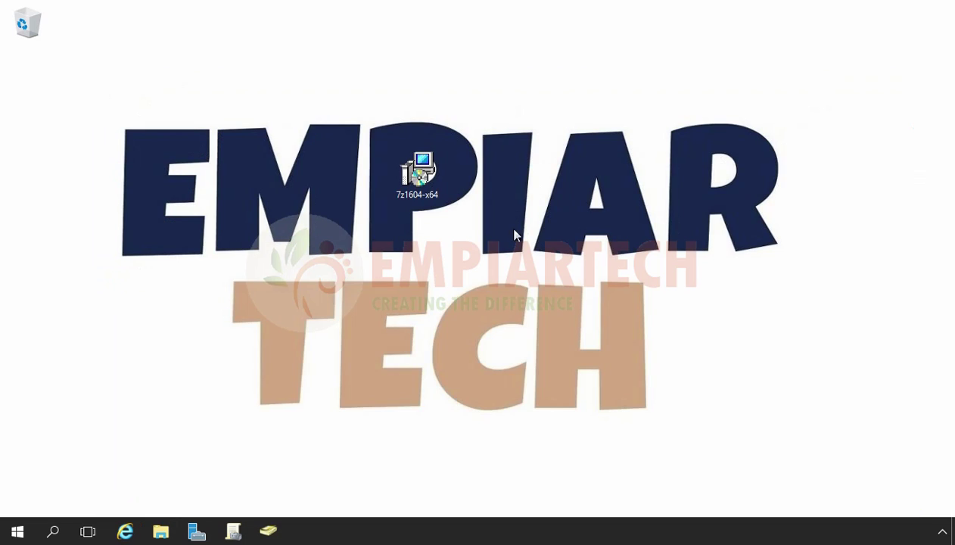
pyautogui.moveTo(323, 103); pyautogui.dragTo(460, 232)
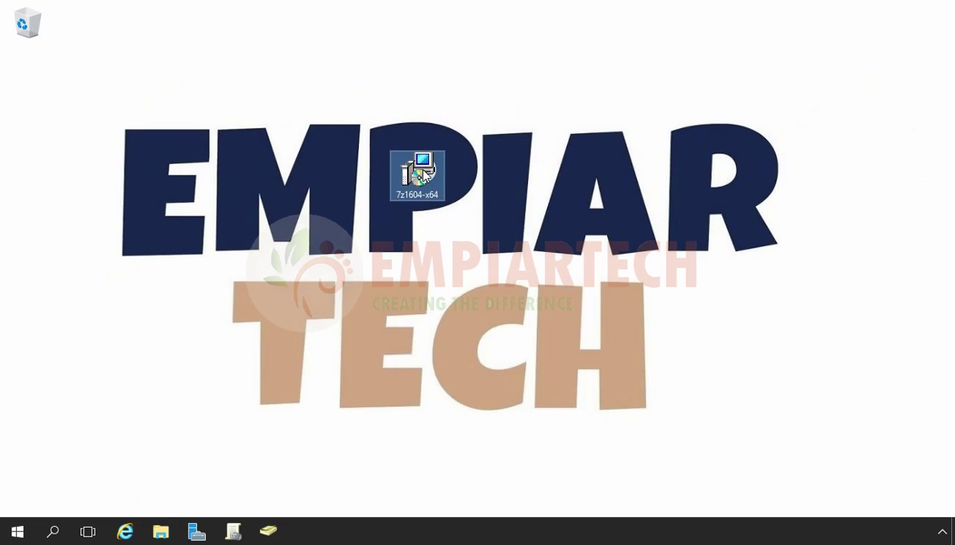
pyautogui.rightClick(423, 169)
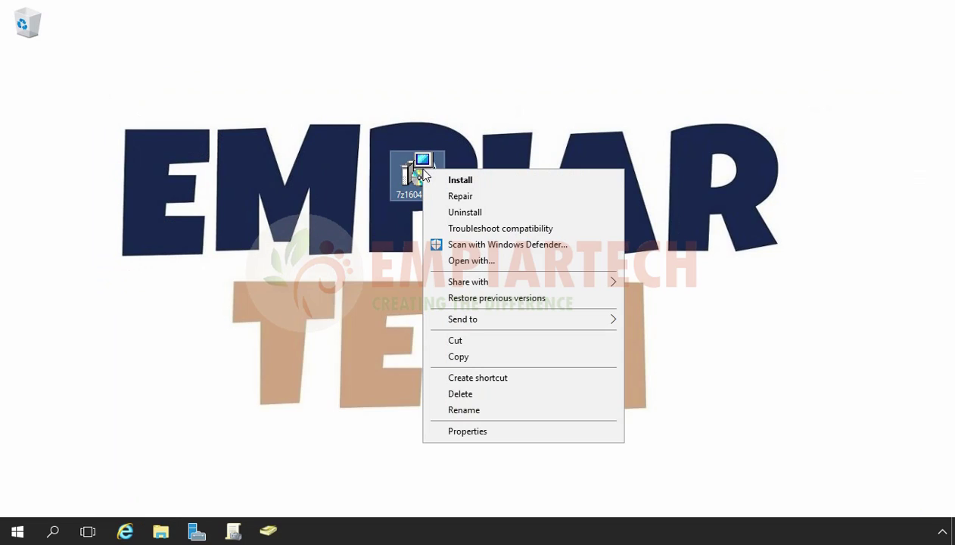
pyautogui.click(461, 341)
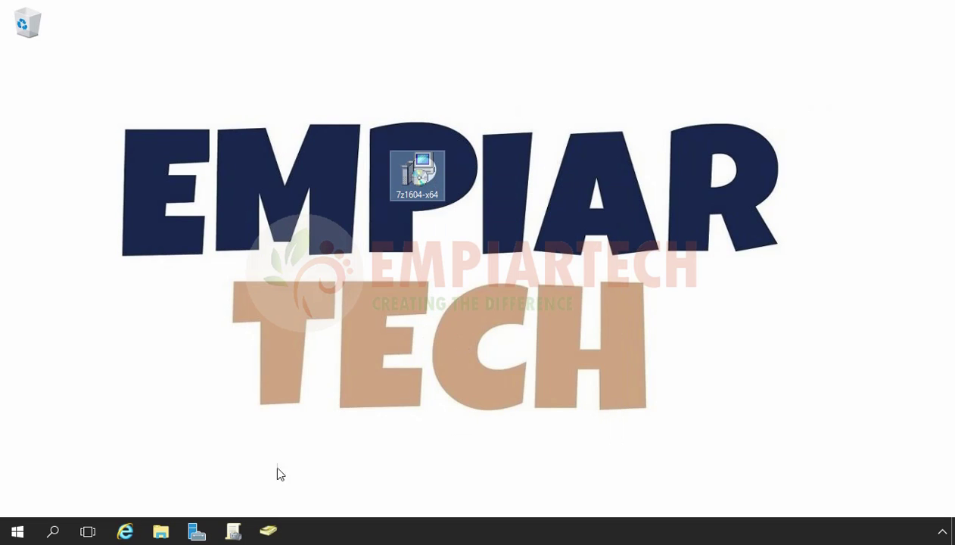
pyautogui.click(161, 533)
pyautogui.rightClick(319, 229)
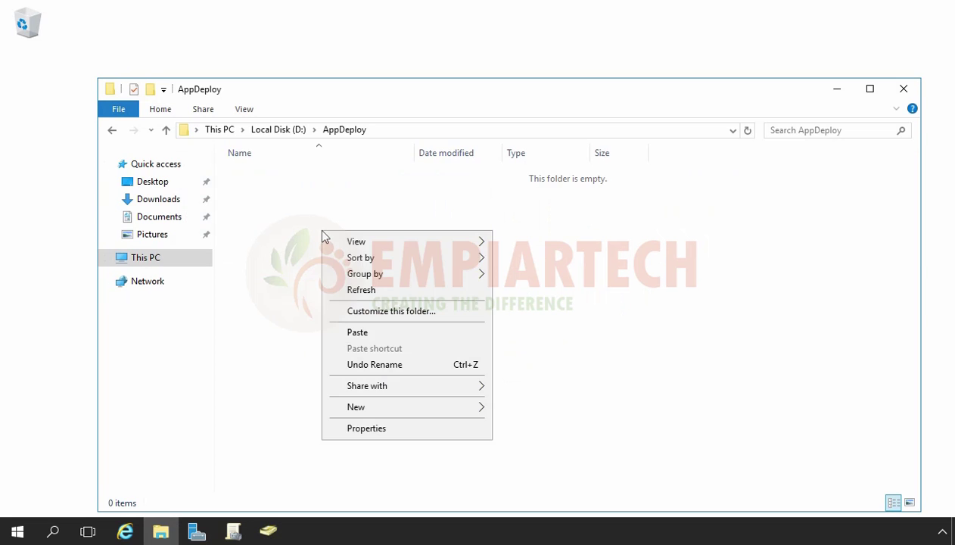
pyautogui.click(356, 333)
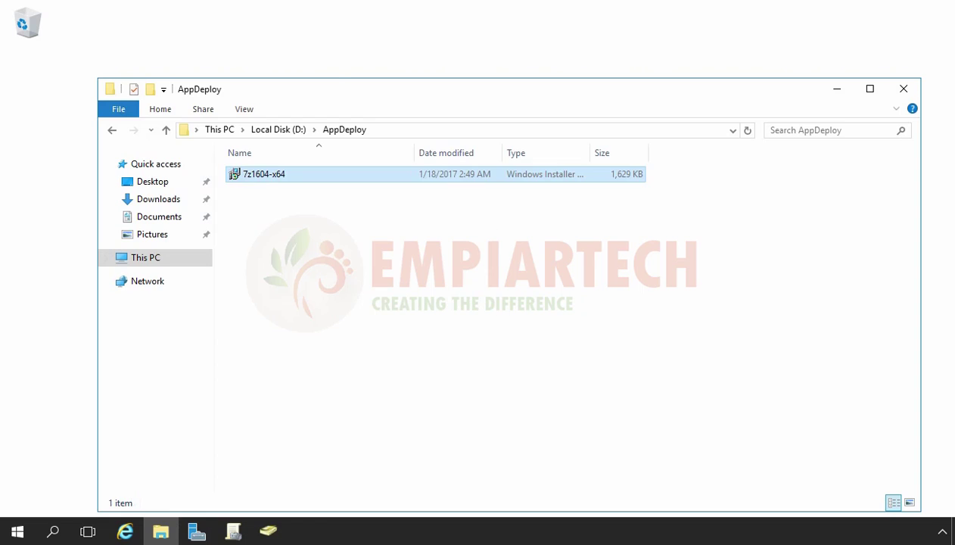
# - Enable advanced sharing for the AppDeploy folder on Local Disk (D:) and set its share name to AppDeploy$
pyautogui.click(286, 130)
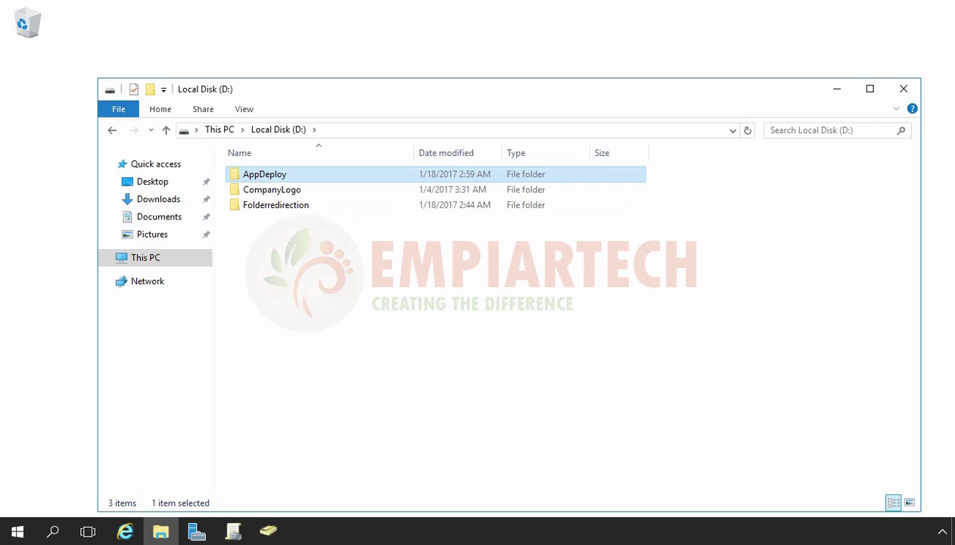
pyautogui.rightClick(257, 179)
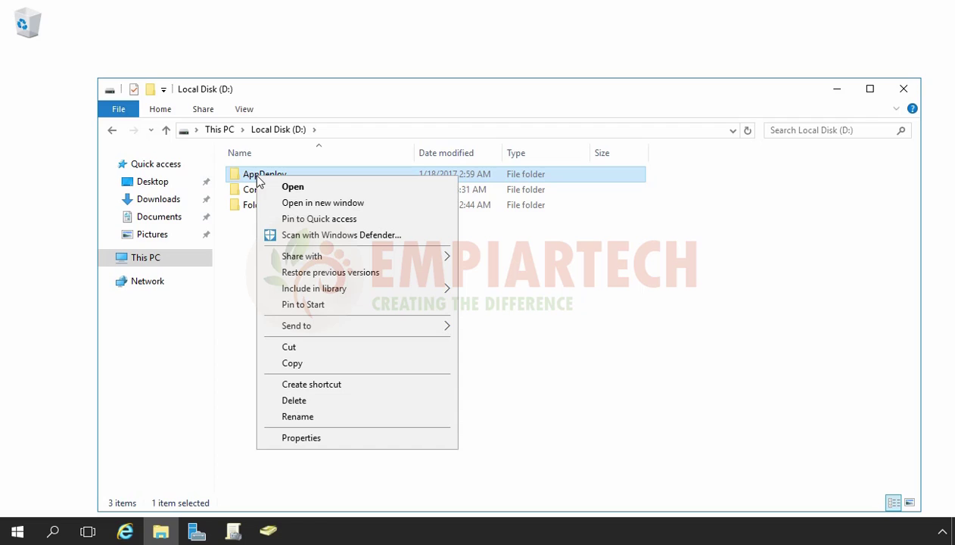
pyautogui.click(292, 438)
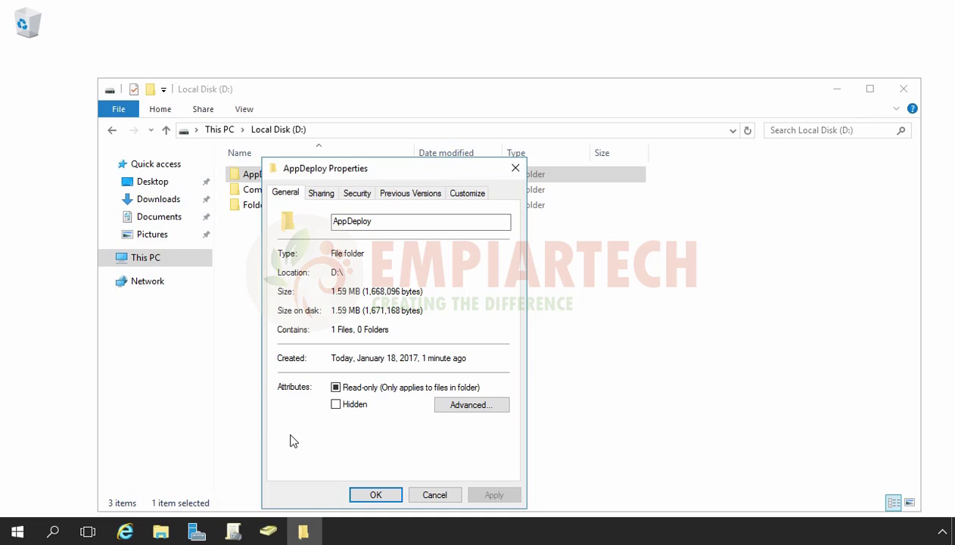
pyautogui.click(321, 194)
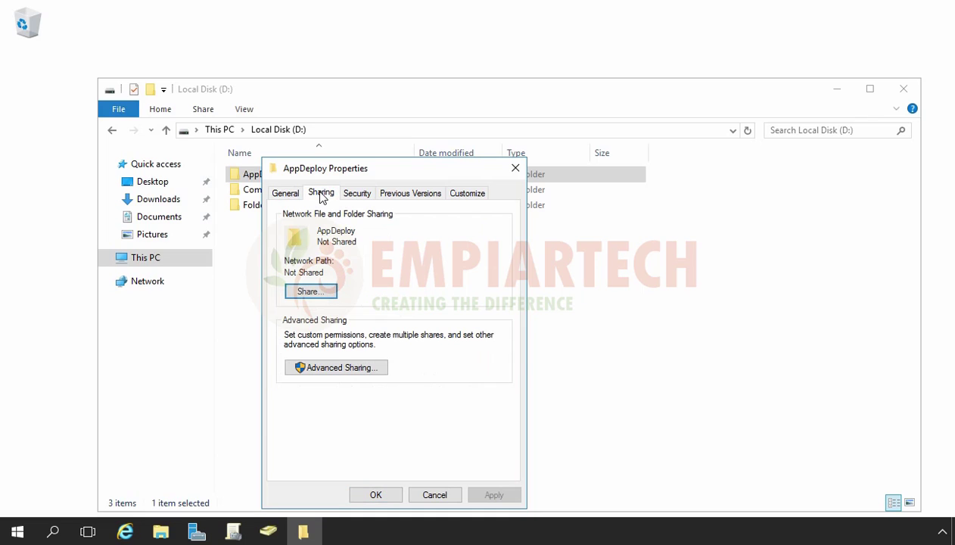
pyautogui.click(339, 367)
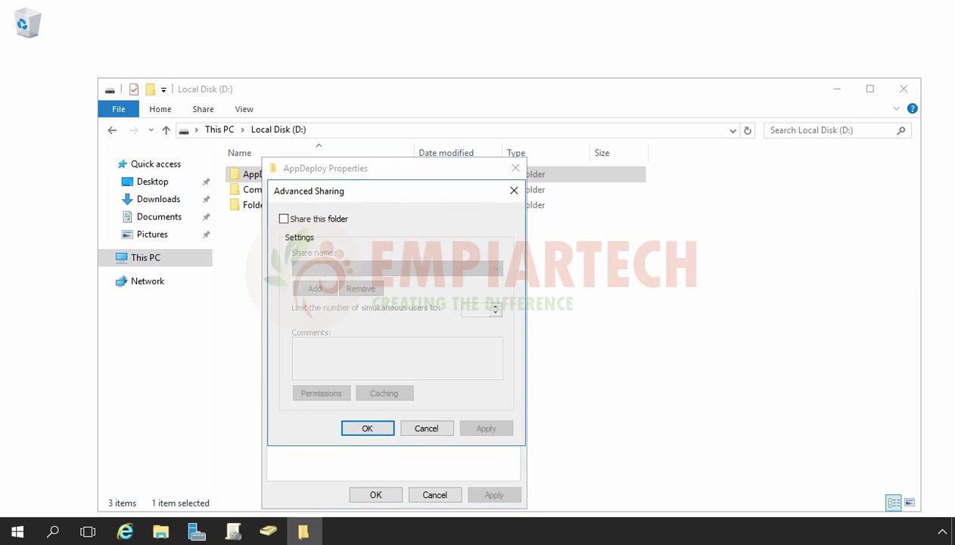
pyautogui.click(284, 219)
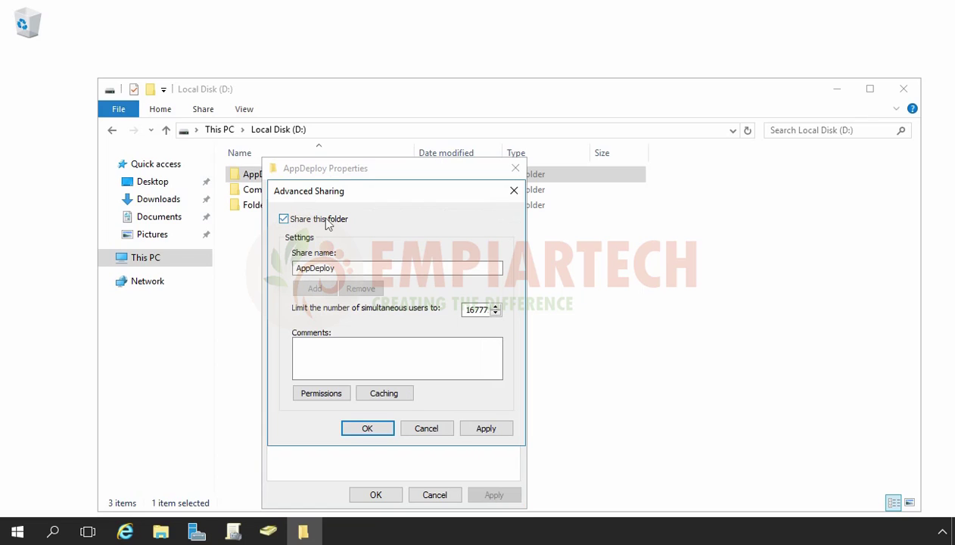
pyautogui.click(351, 267)
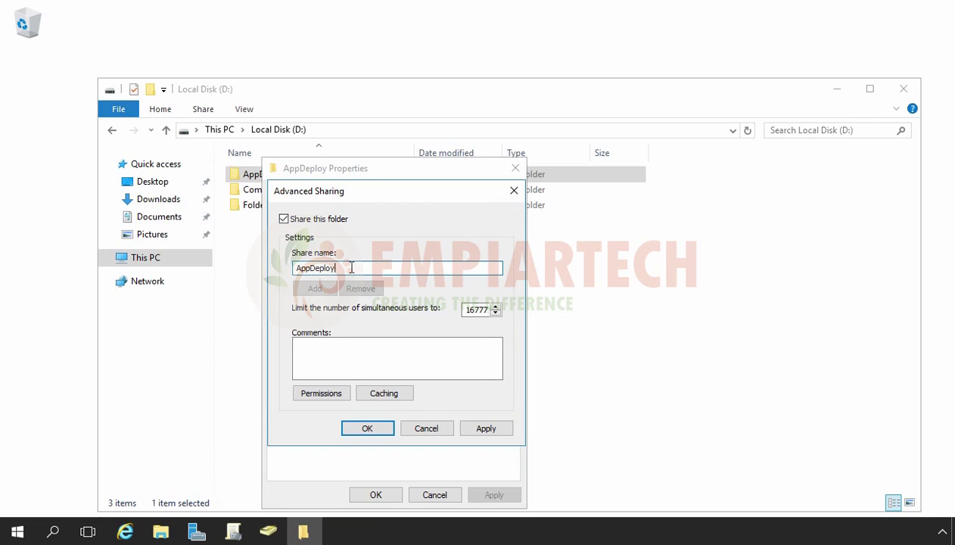
pyautogui.write('$')
# - Review the share permissions for Everyone, accept them, and apply the advanced sharing settings
pyautogui.click(321, 393)
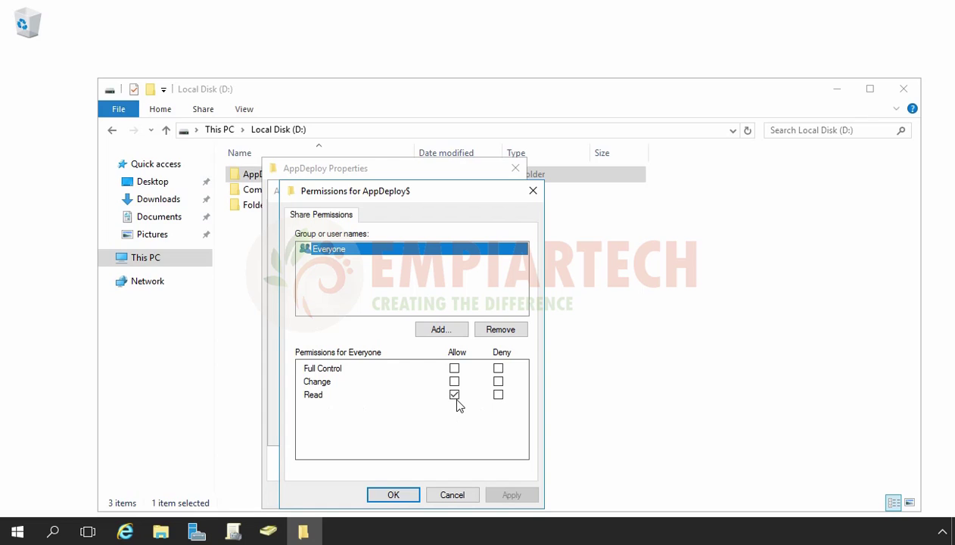
pyautogui.click(387, 494)
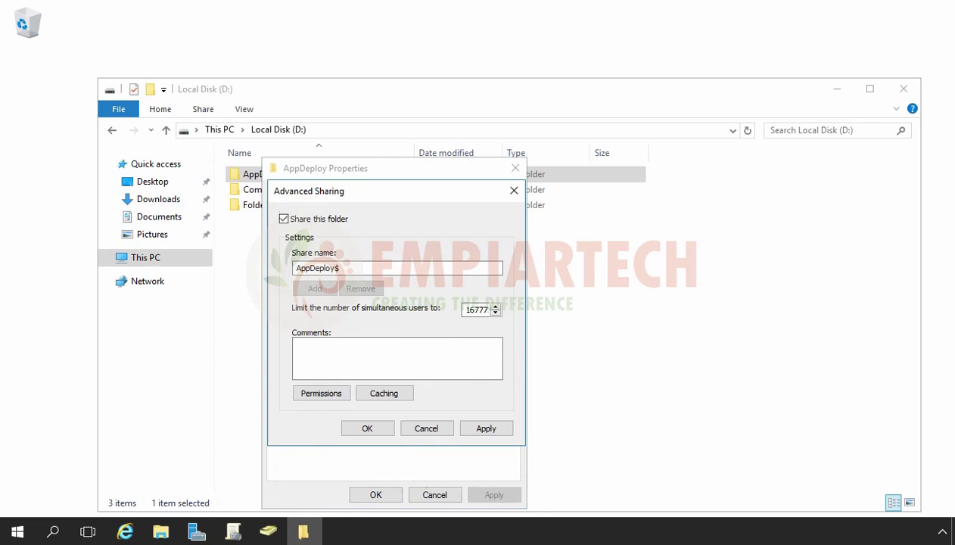
pyautogui.click(484, 427)
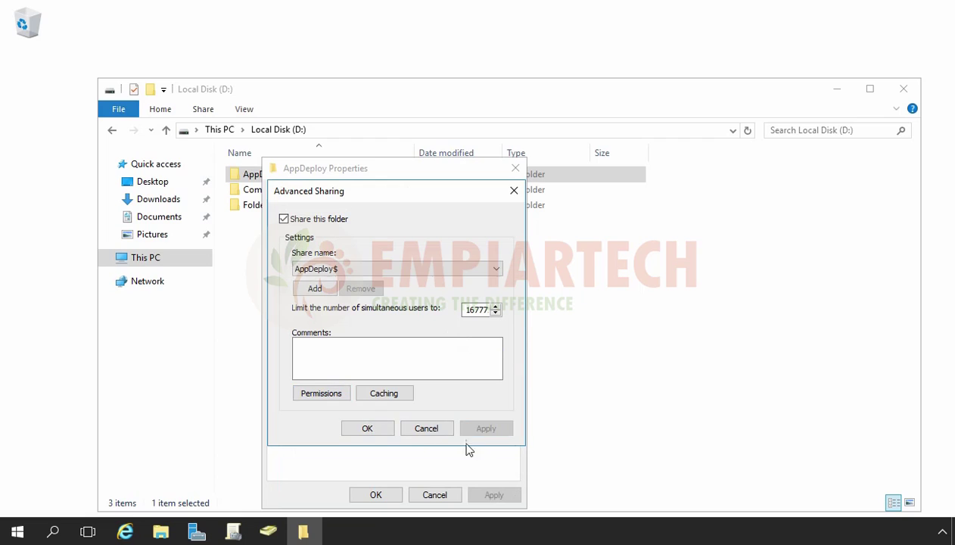
pyautogui.click(368, 427)
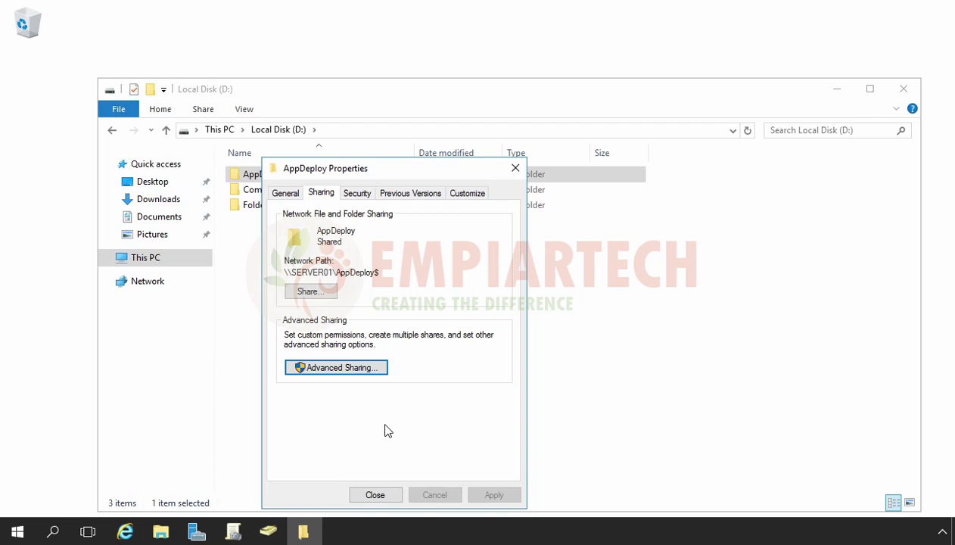
# - Copy the shared folder's network path \\SERVER01\AppDeploy$ and close the AppDeploy properties
pyautogui.doubleClick(348, 273)
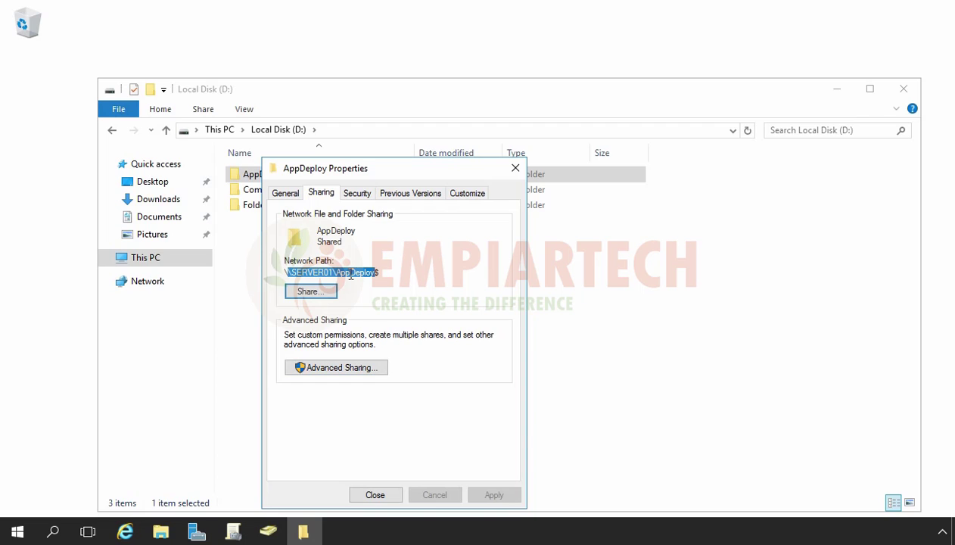
pyautogui.rightClick(351, 274)
pyautogui.click(387, 270)
pyautogui.moveTo(386, 272); pyautogui.dragTo(276, 272)
pyautogui.rightClick(327, 270)
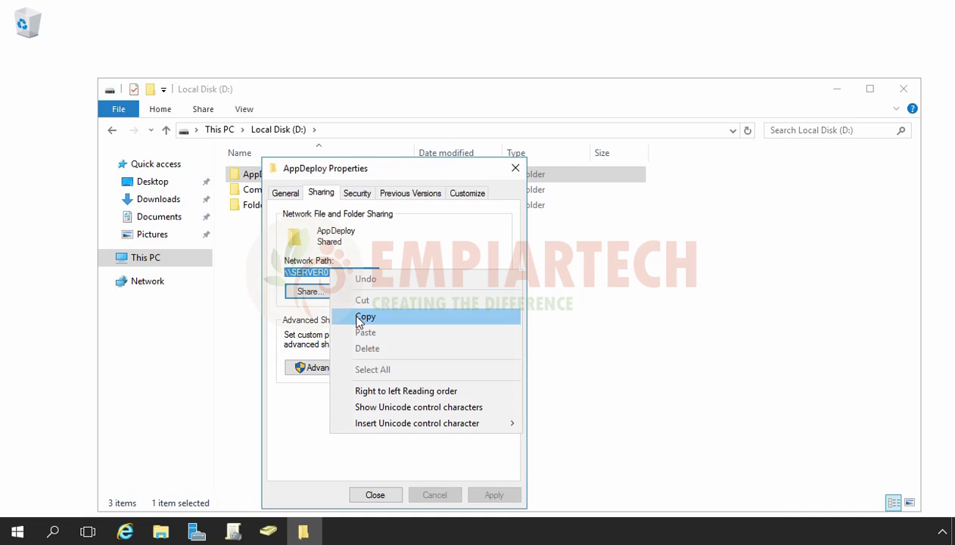
pyautogui.click(359, 323)
pyautogui.click(388, 495)
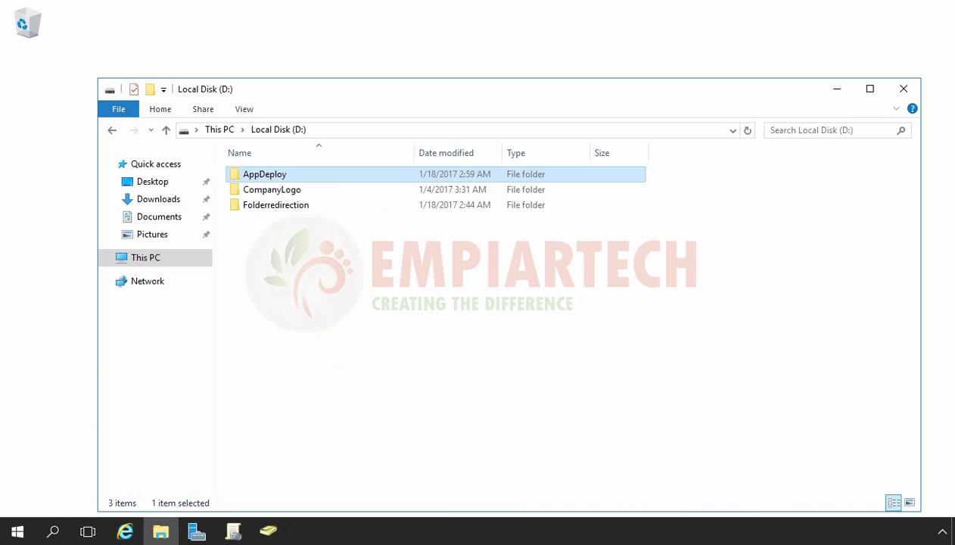
# - Check the file type of the 7z1604-x64 installer in the AppDeploy folder, then minimize the File Explorer window
pyautogui.doubleClick(265, 180)
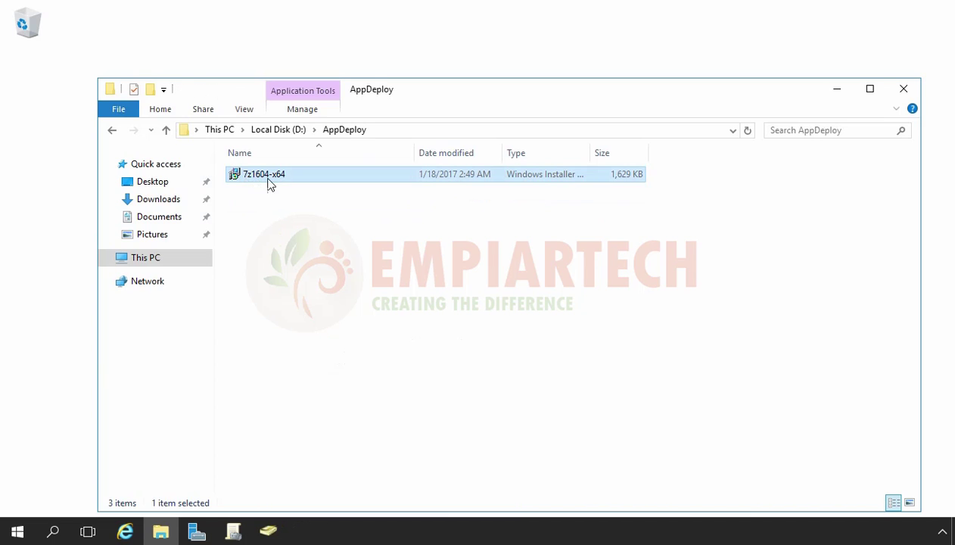
pyautogui.rightClick(252, 179)
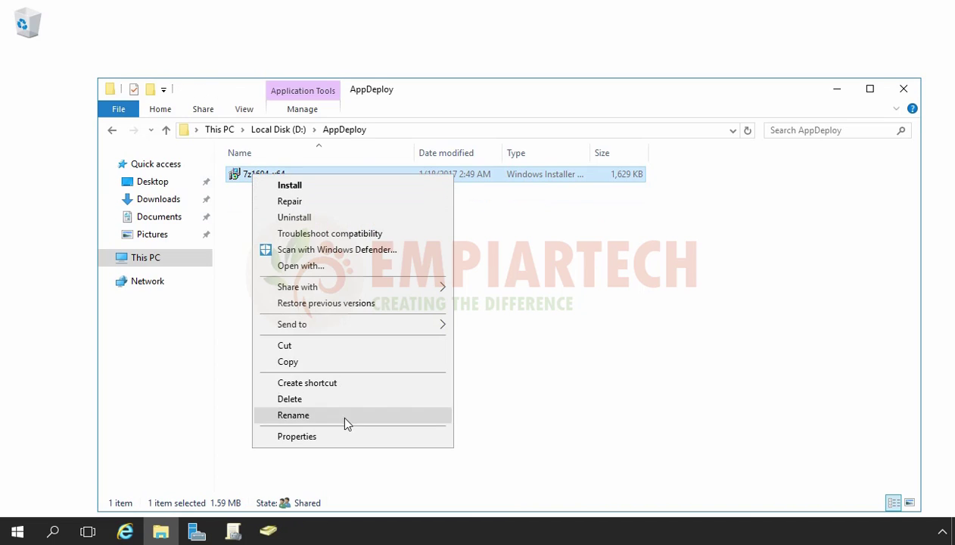
pyautogui.click(337, 439)
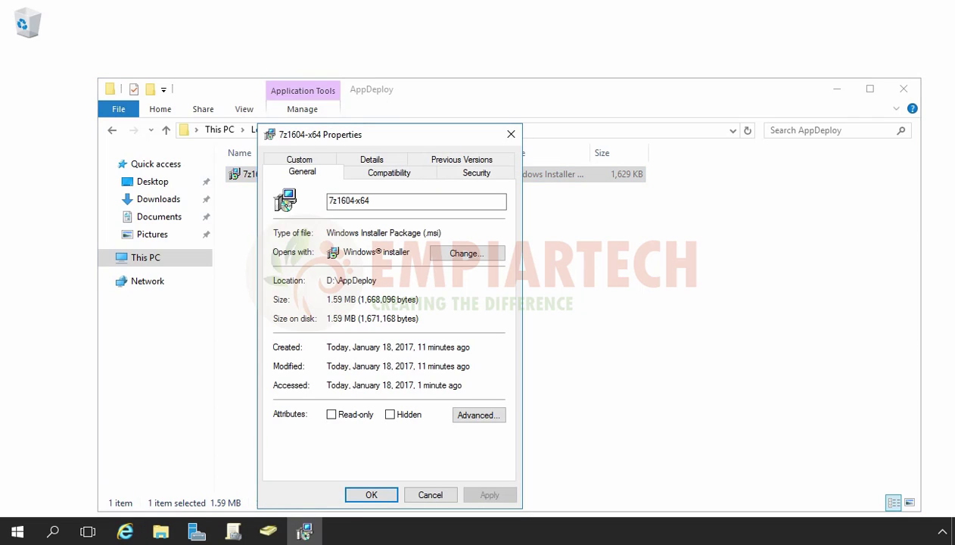
pyautogui.doubleClick(444, 232)
pyautogui.click(372, 495)
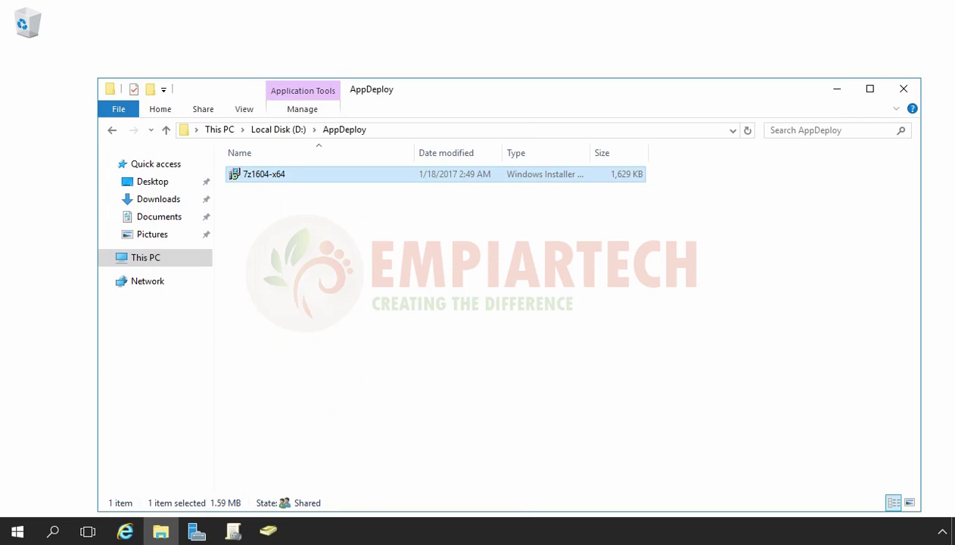
pyautogui.click(838, 92)
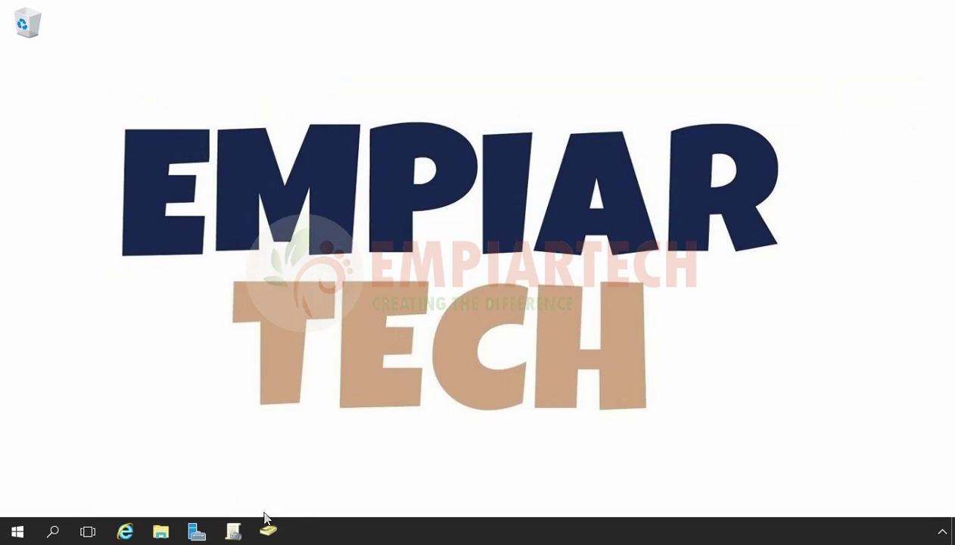
# - In Group Policy Management, create a Group Policy Object in empiartech.local named "Software Deployment to client computers gpo"
pyautogui.click(234, 530)
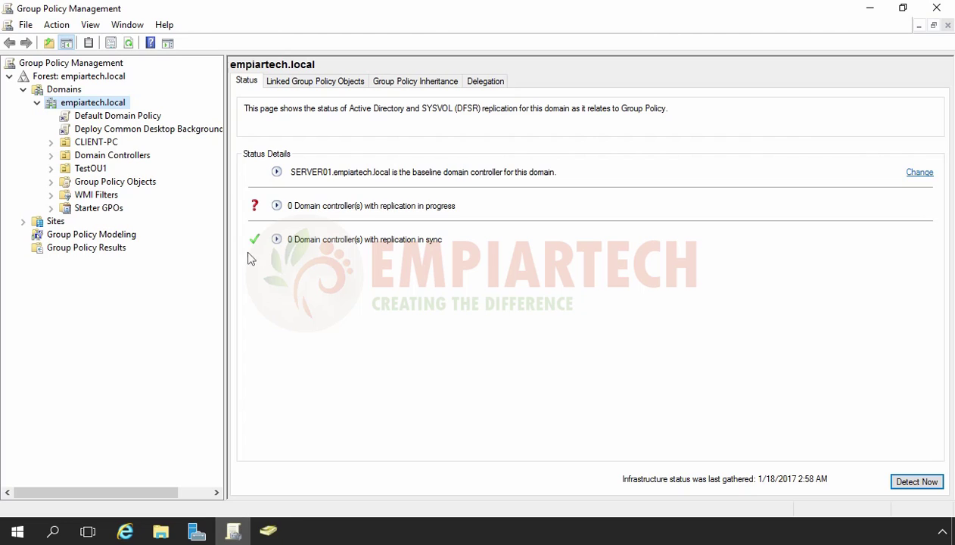
pyautogui.click(113, 181)
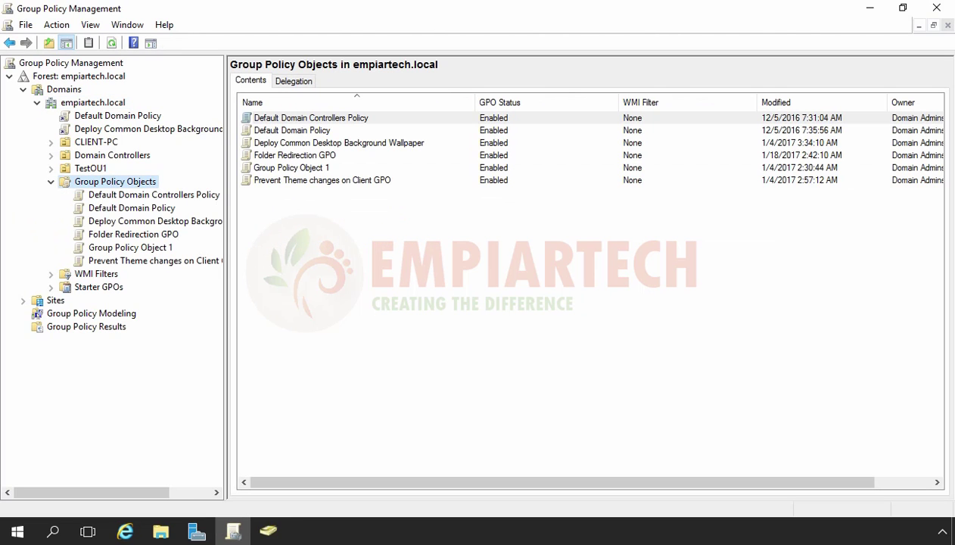
pyautogui.rightClick(116, 182)
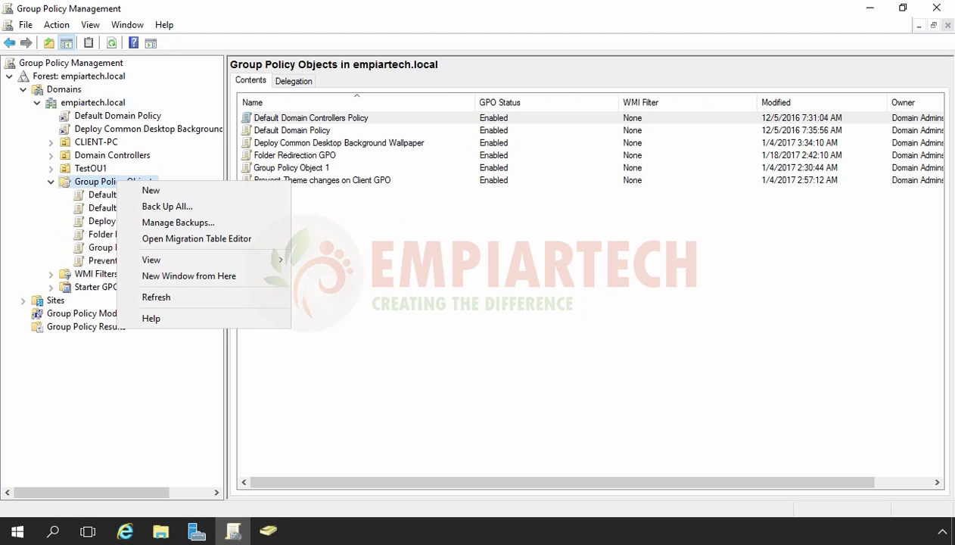
pyautogui.click(151, 191)
pyautogui.write('Software Deployment to client computer')
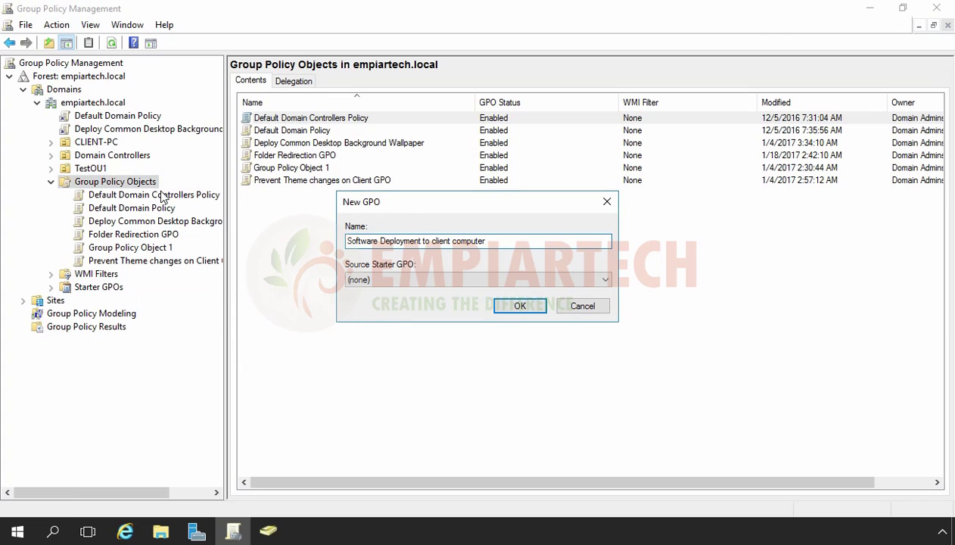
pyautogui.write('s gpo')
pyautogui.click(497, 304)
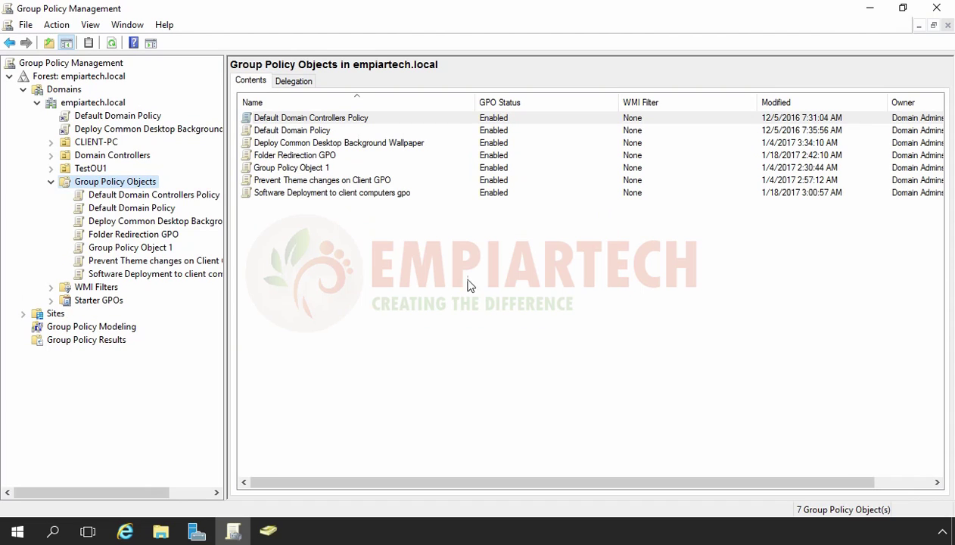
# - Open the Software Deployment to client computers gpo for editing, maximize the editor, and select Computer Configuration
pyautogui.click(125, 273)
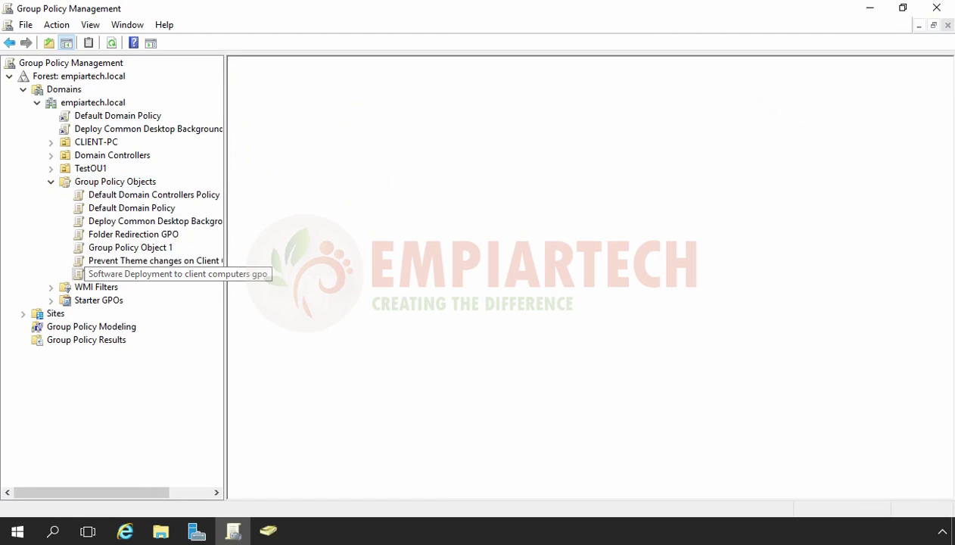
pyautogui.rightClick(123, 274)
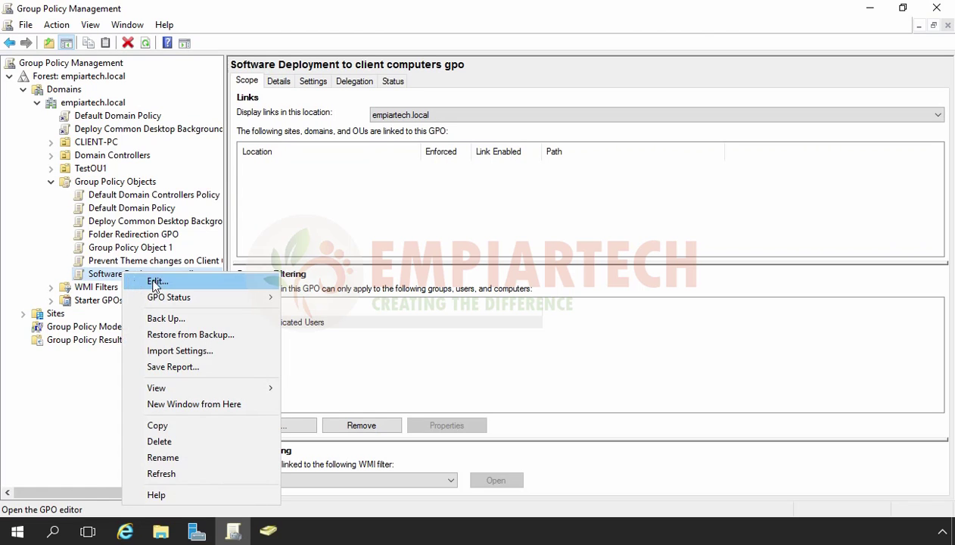
pyautogui.click(157, 281)
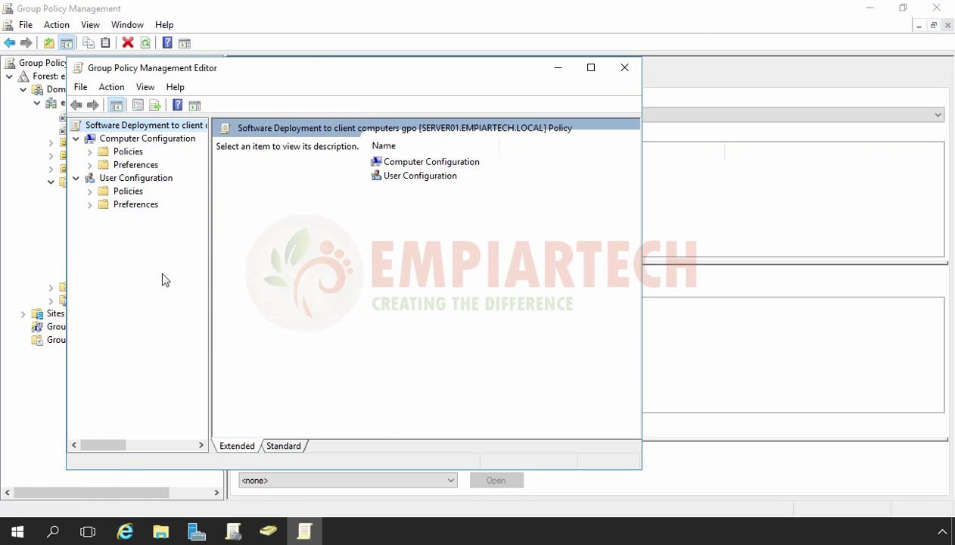
pyautogui.doubleClick(182, 68)
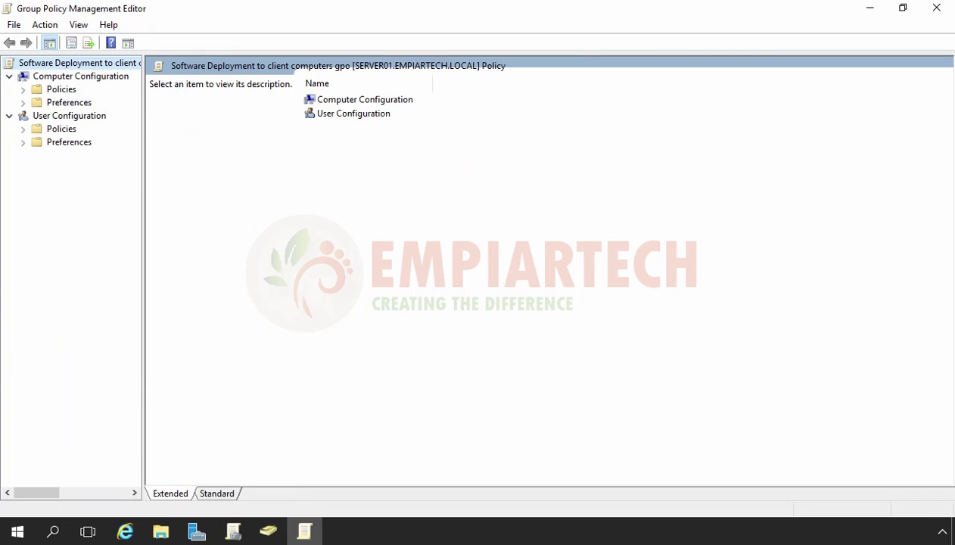
pyautogui.click(78, 78)
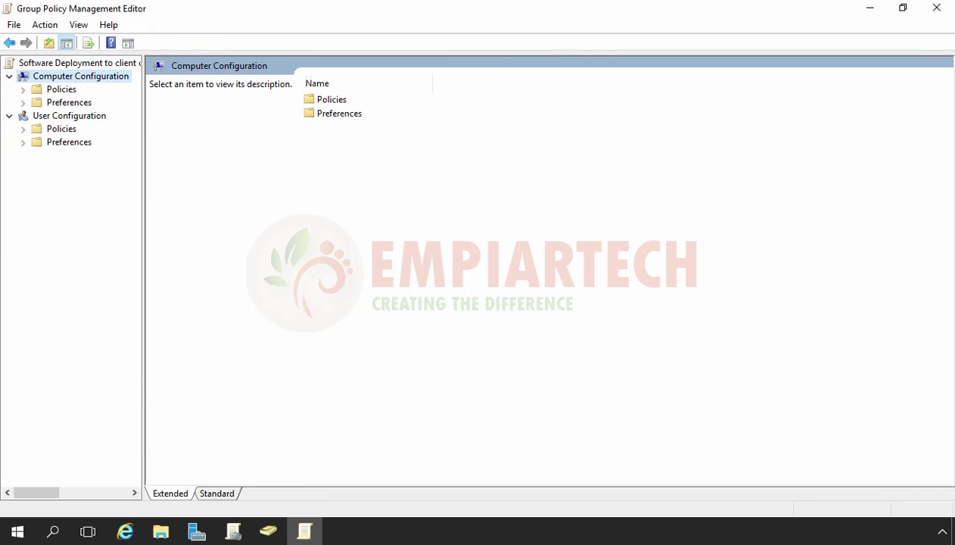
# - Expand Policies and Software Settings under both Computer Configuration and User Configuration
pyautogui.doubleClick(66, 90)
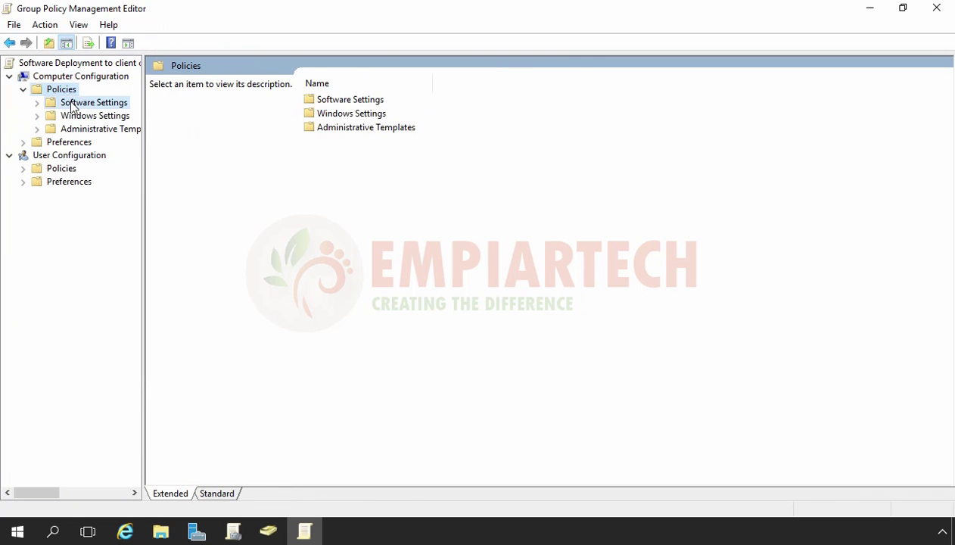
pyautogui.doubleClick(73, 103)
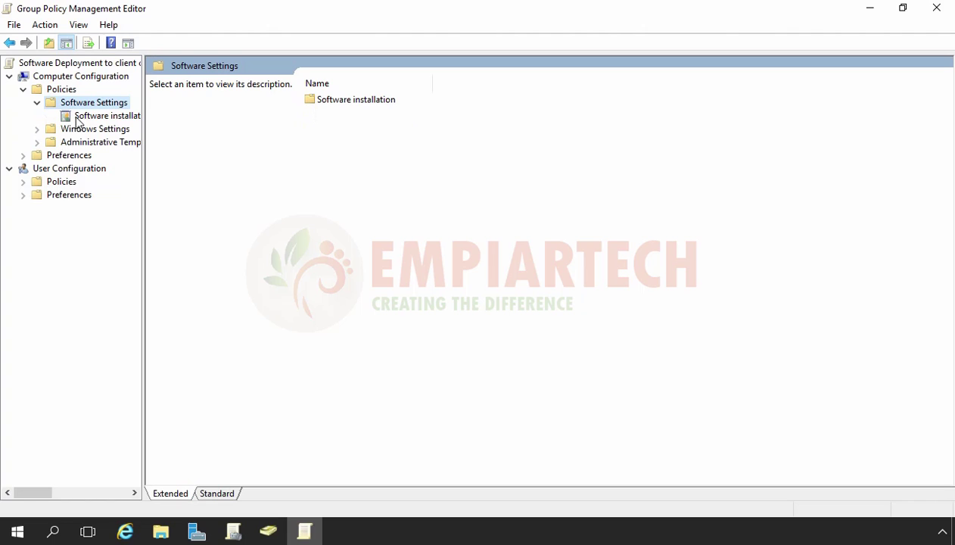
pyautogui.doubleClick(62, 182)
pyautogui.doubleClick(84, 194)
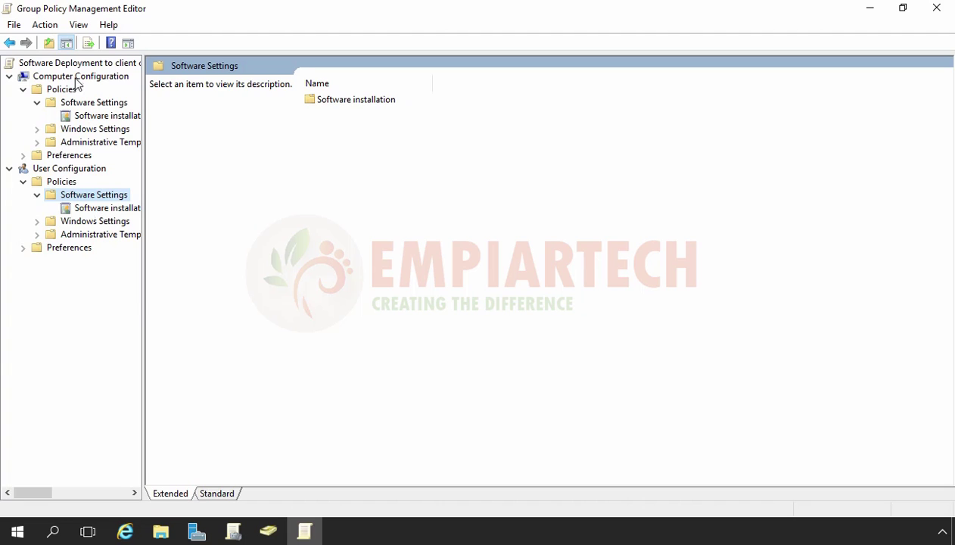
# - Review the general properties of Software installation under Computer Configuration, then close them without changes
pyautogui.click(104, 119)
pyautogui.rightClick(104, 122)
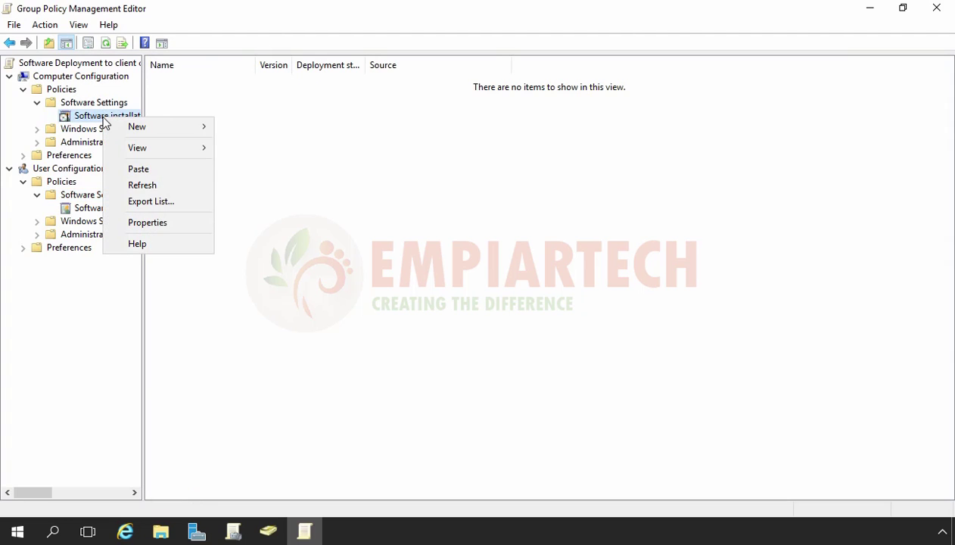
pyautogui.click(146, 222)
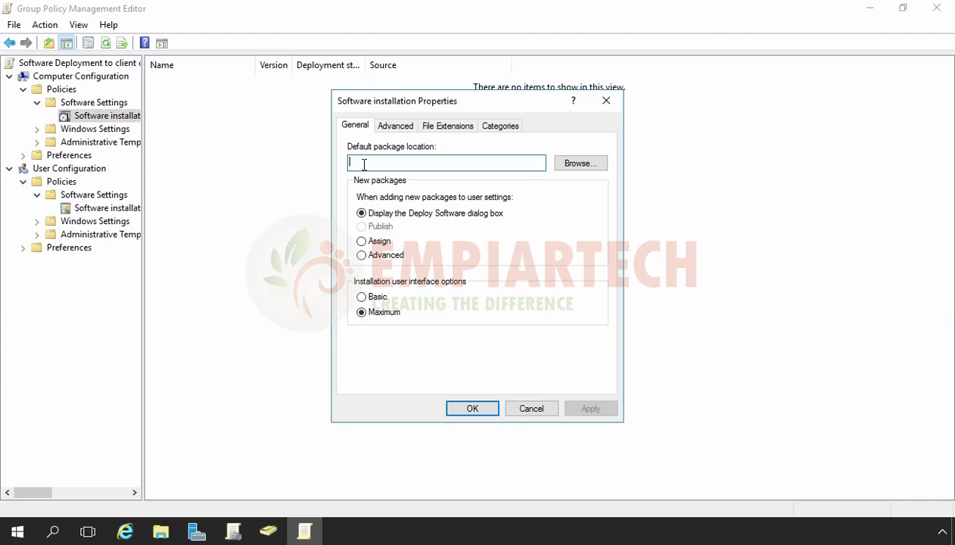
pyautogui.click(521, 412)
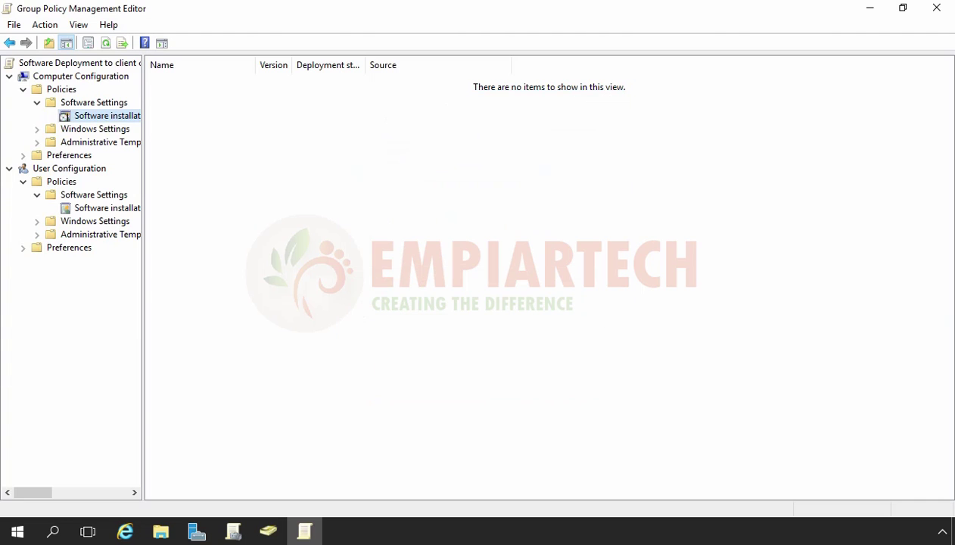
pyautogui.rightClick(112, 118)
pyautogui.moveTo(144, 129)
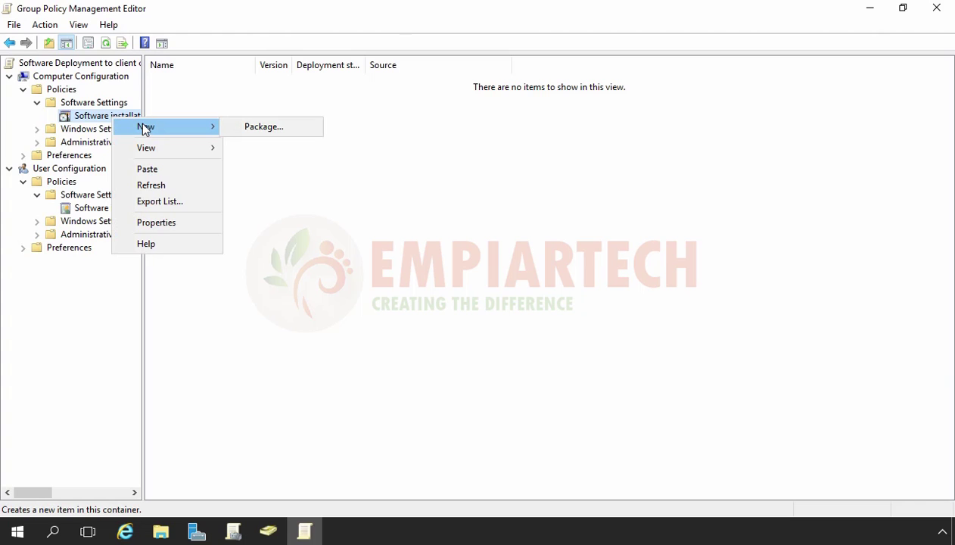
pyautogui.click(266, 129)
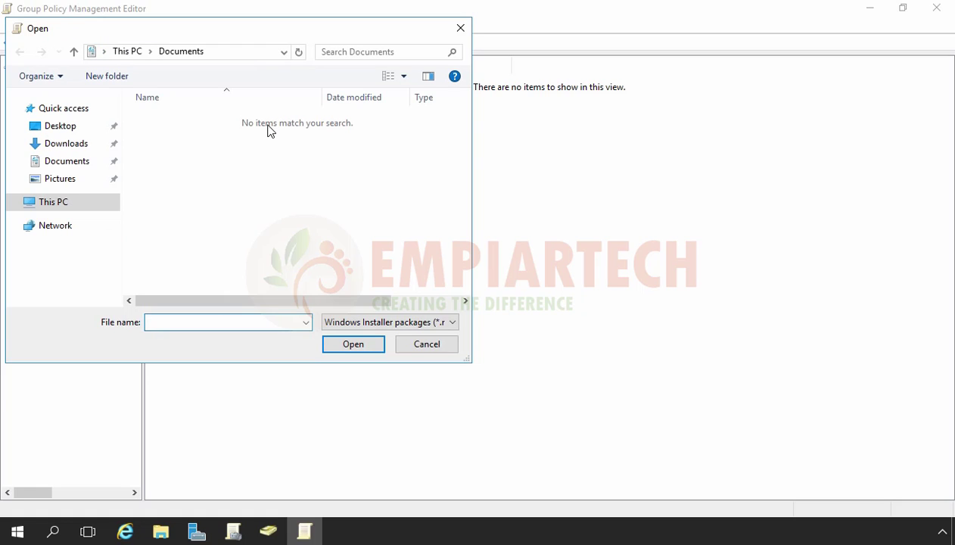
pyautogui.hotkey('shift', 'Tab')
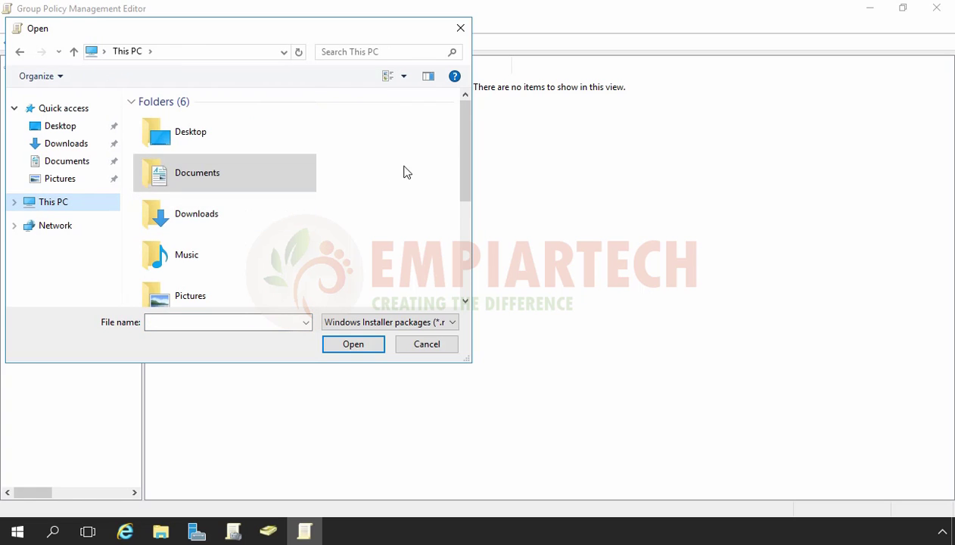
pyautogui.moveTo(467, 143); pyautogui.dragTo(470, 241)
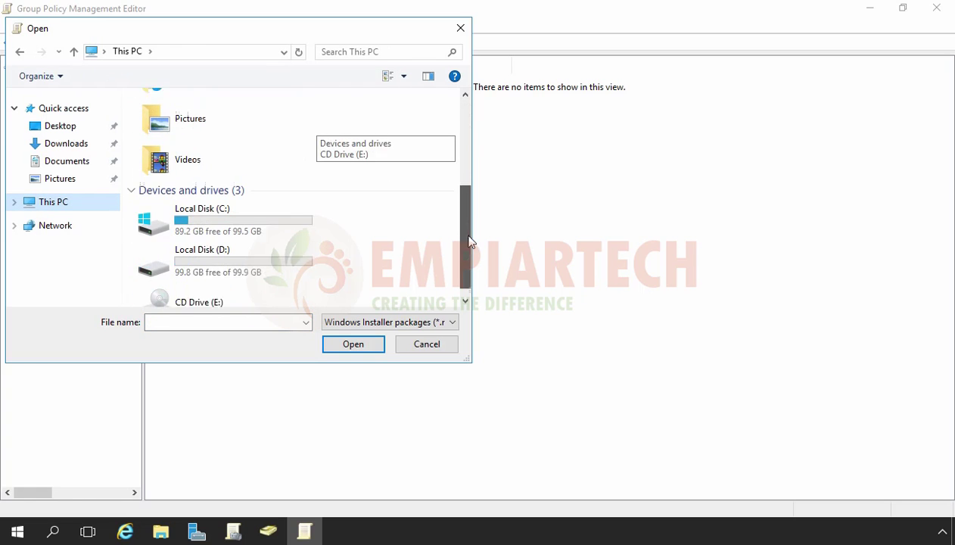
pyautogui.doubleClick(253, 249)
pyautogui.doubleClick(173, 123)
pyautogui.click(174, 124)
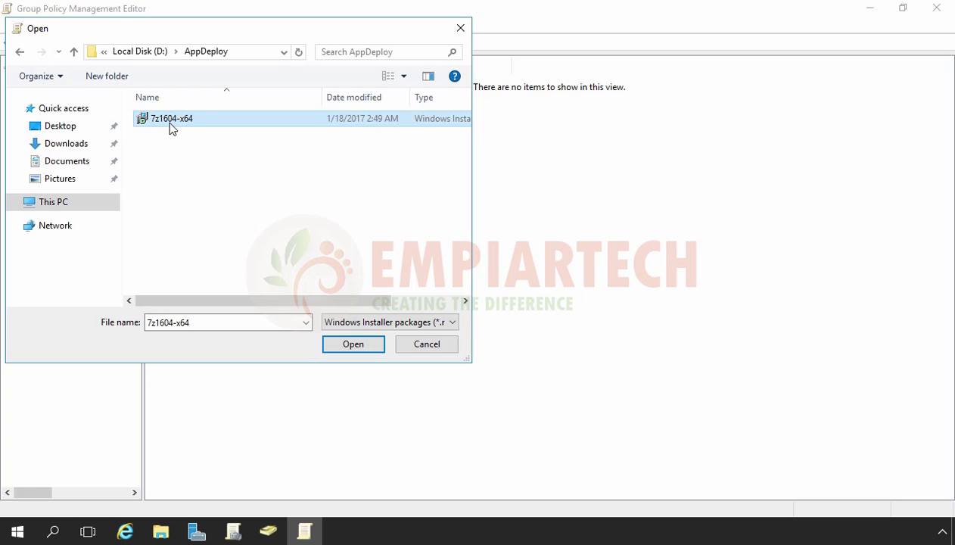
pyautogui.click(249, 48)
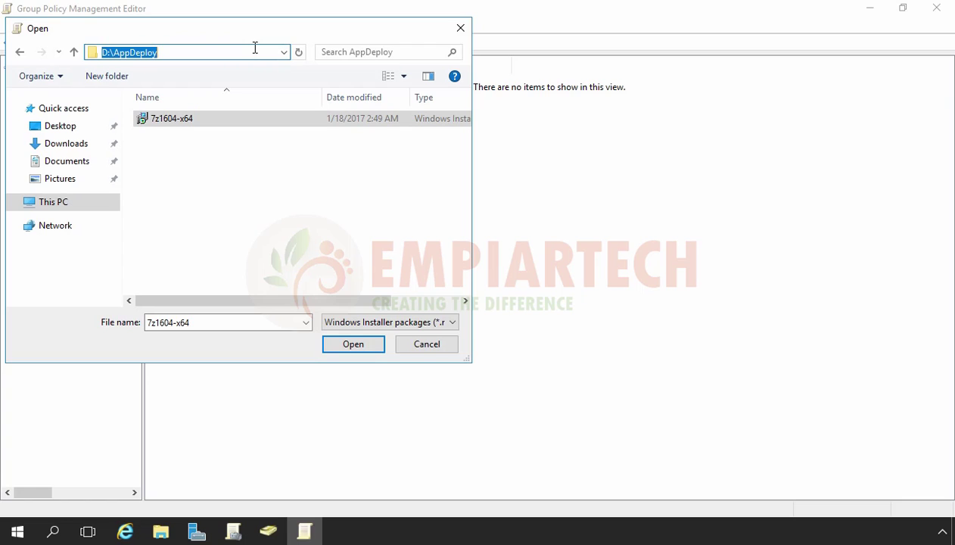
pyautogui.click(427, 344)
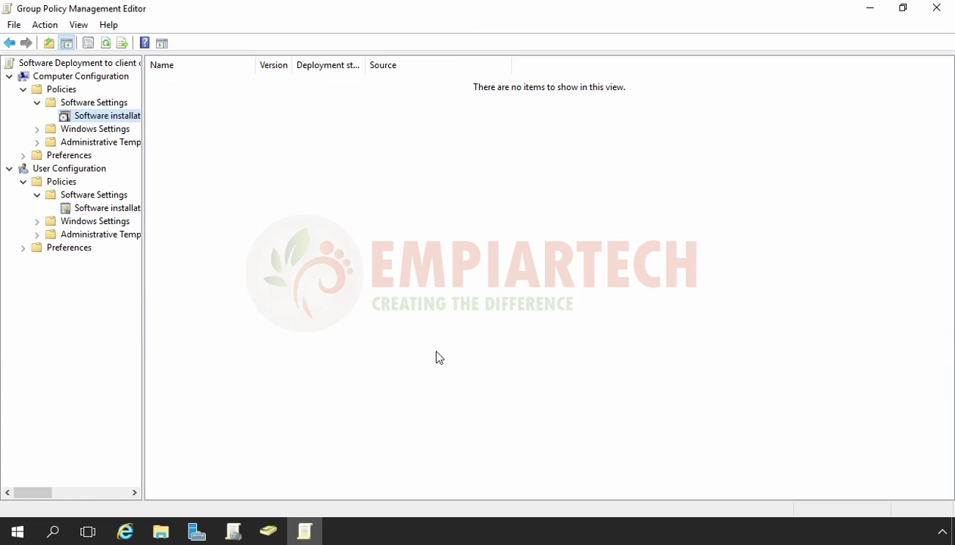
# - Set the default package location of Computer Configuration's Software installation to \\SERVER01\AppDeploy$ and apply the change
pyautogui.rightClick(111, 117)
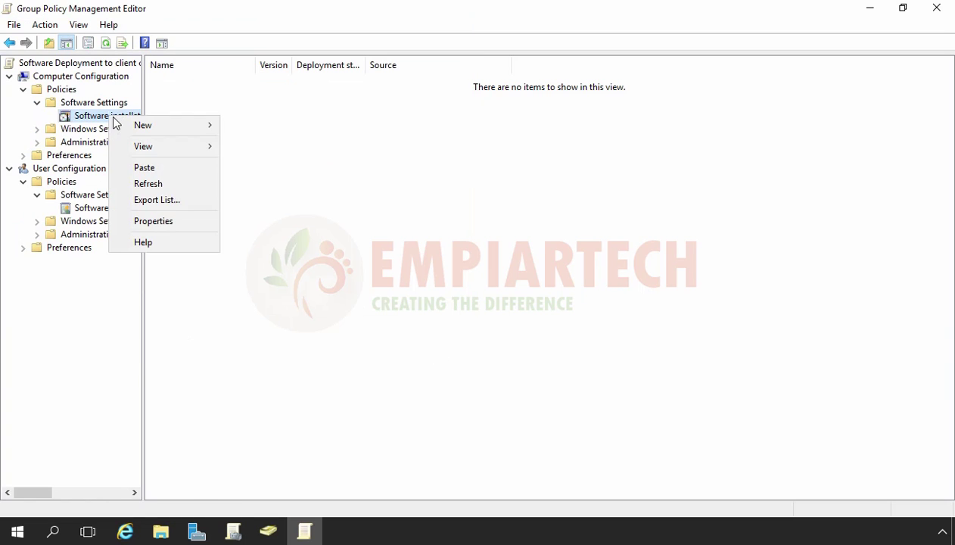
pyautogui.click(157, 224)
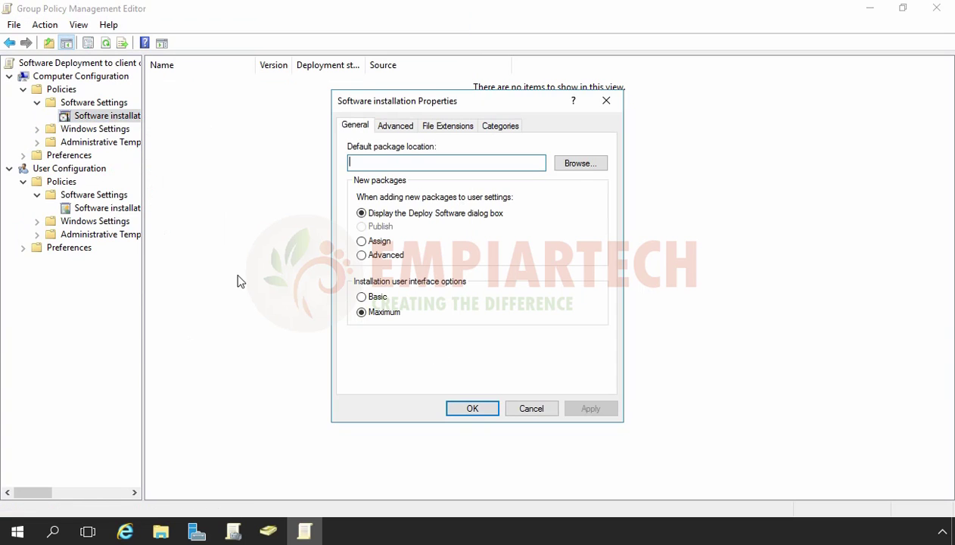
pyautogui.rightClick(387, 162)
pyautogui.click(424, 228)
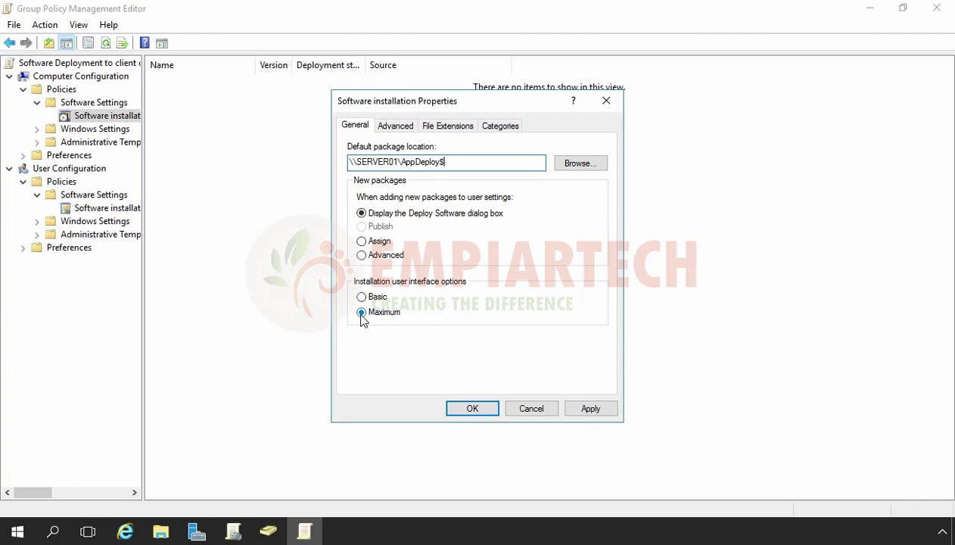
pyautogui.click(590, 409)
pyautogui.click(476, 408)
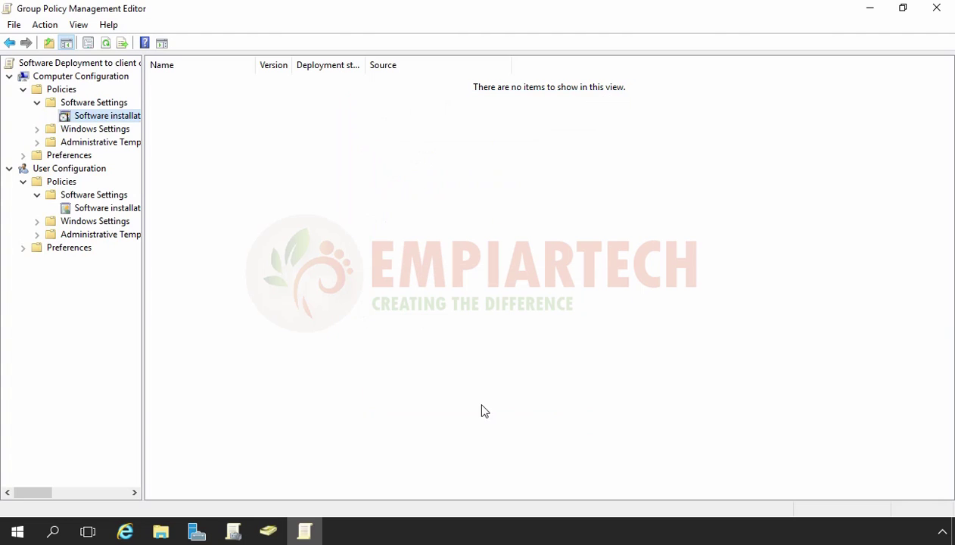
# - Add the 7z1604-x64 package from \\SERVER01\AppDeploy$ to Computer Configuration's Software installation with the Assigned deployment method
pyautogui.rightClick(111, 119)
pyautogui.moveTo(134, 125)
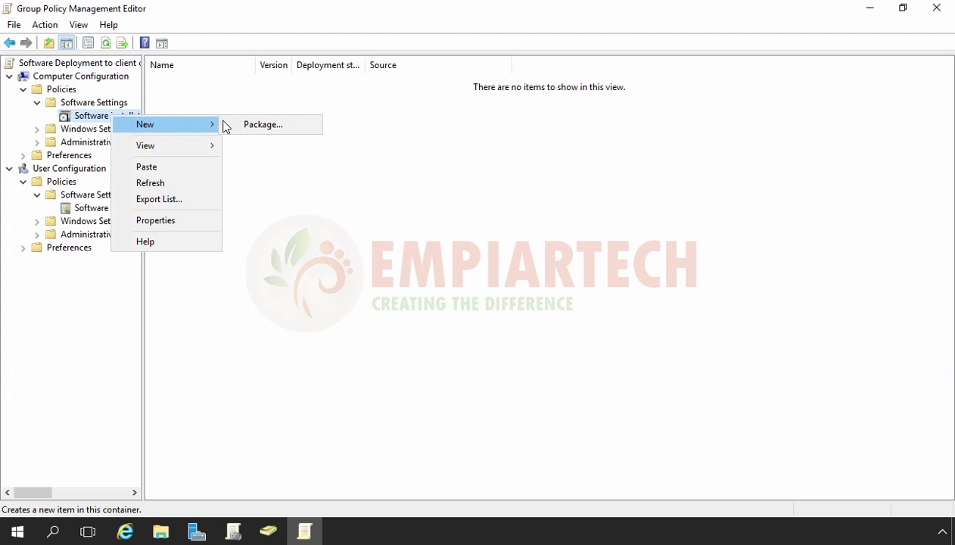
pyautogui.click(263, 125)
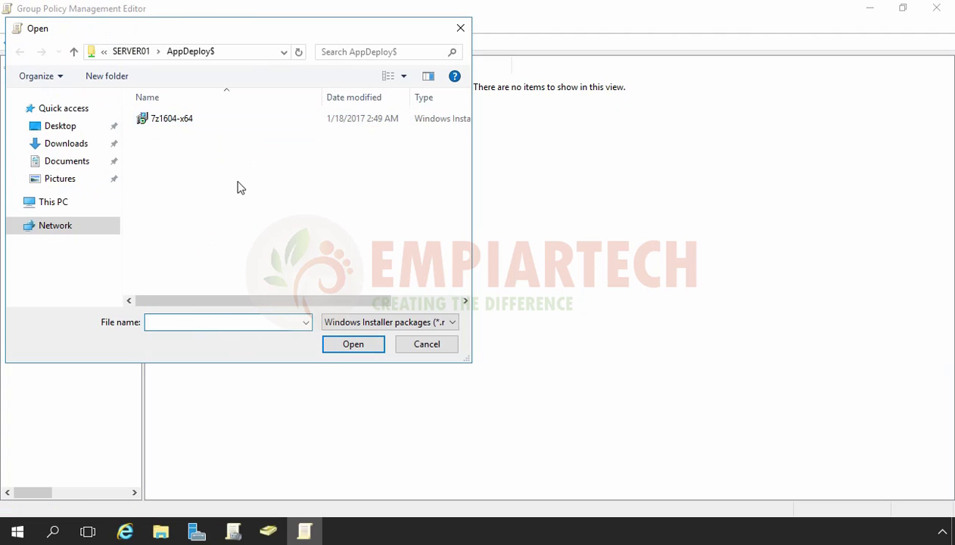
pyautogui.click(248, 52)
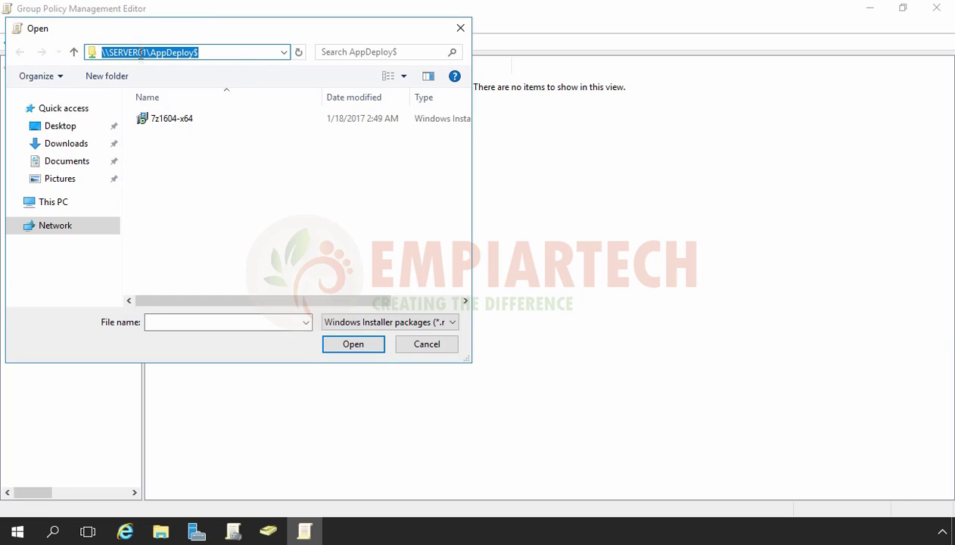
pyautogui.click(186, 151)
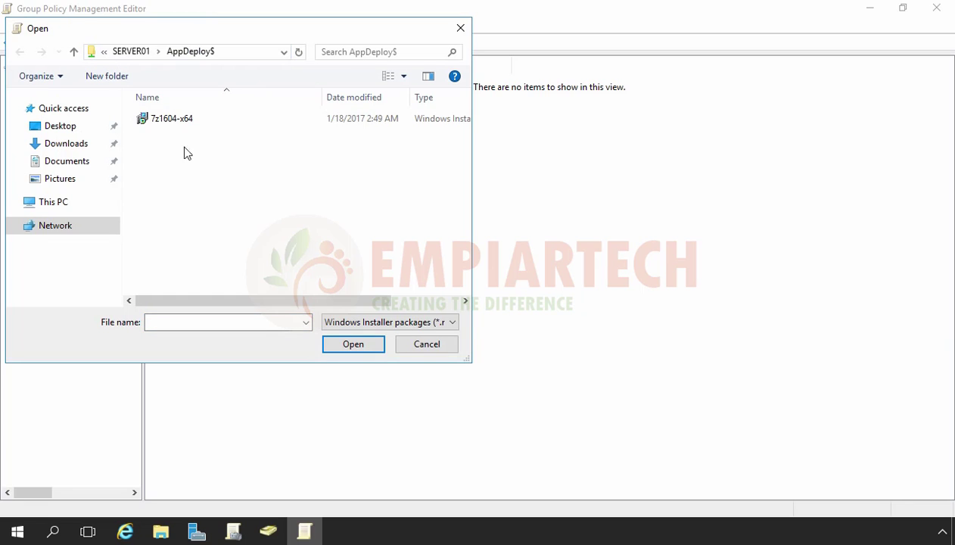
pyautogui.click(171, 124)
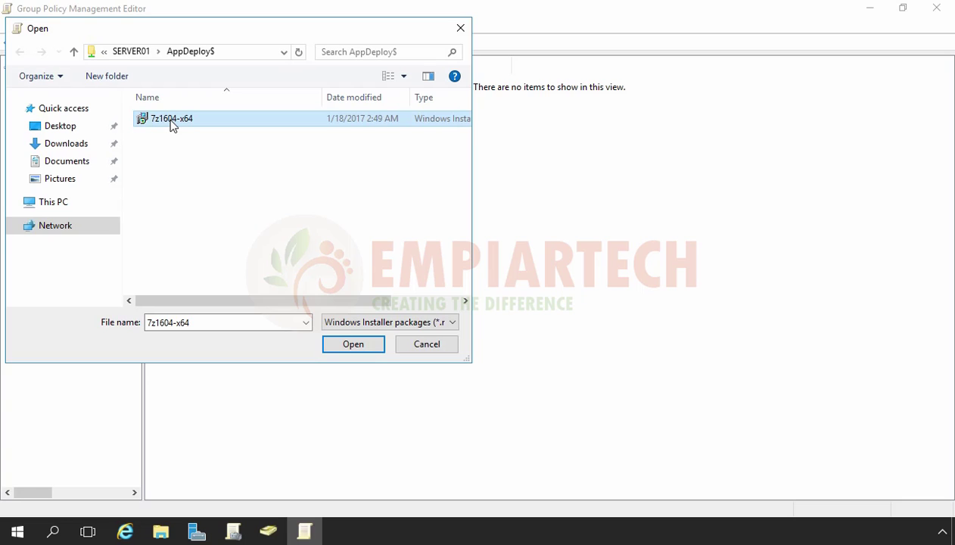
pyautogui.click(353, 347)
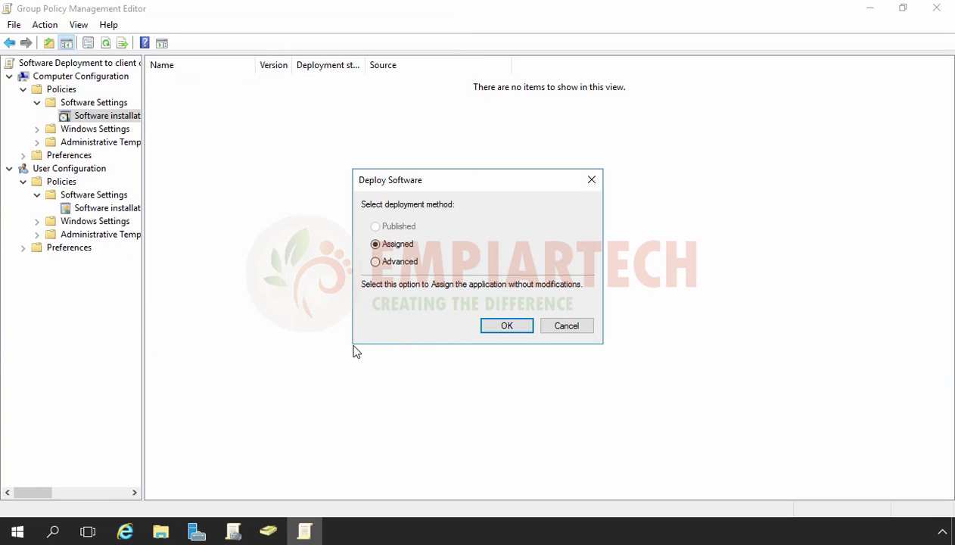
pyautogui.click(395, 264)
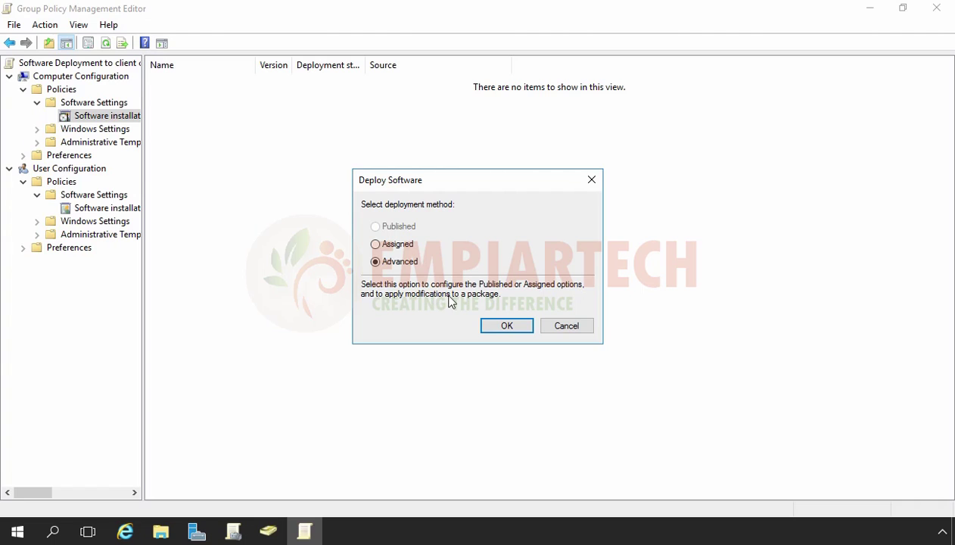
pyautogui.click(399, 249)
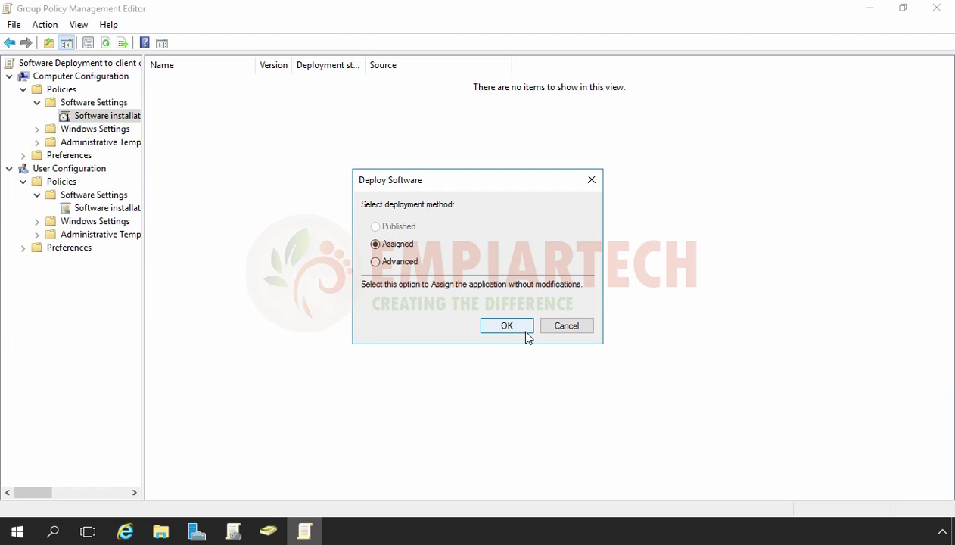
pyautogui.click(506, 327)
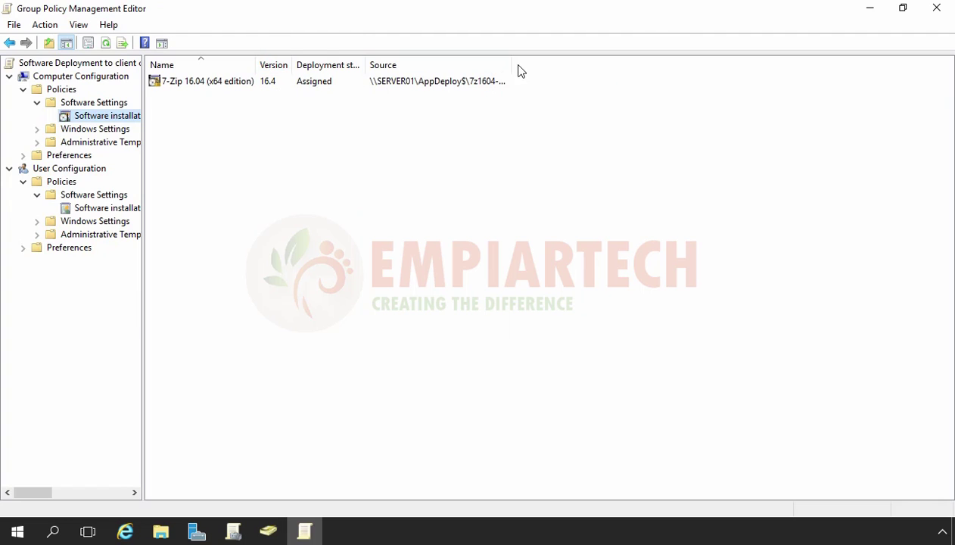
# - Widen the Source column to show the full package path and open the 7-Zip 16.04 (x64 edition) package's deployment properties
pyautogui.moveTo(511, 65); pyautogui.dragTo(619, 91)
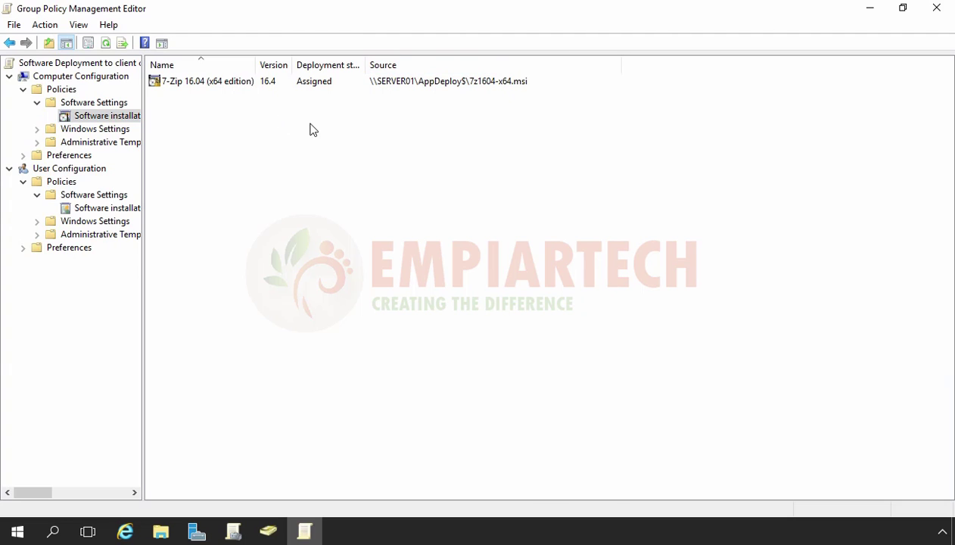
pyautogui.click(233, 88)
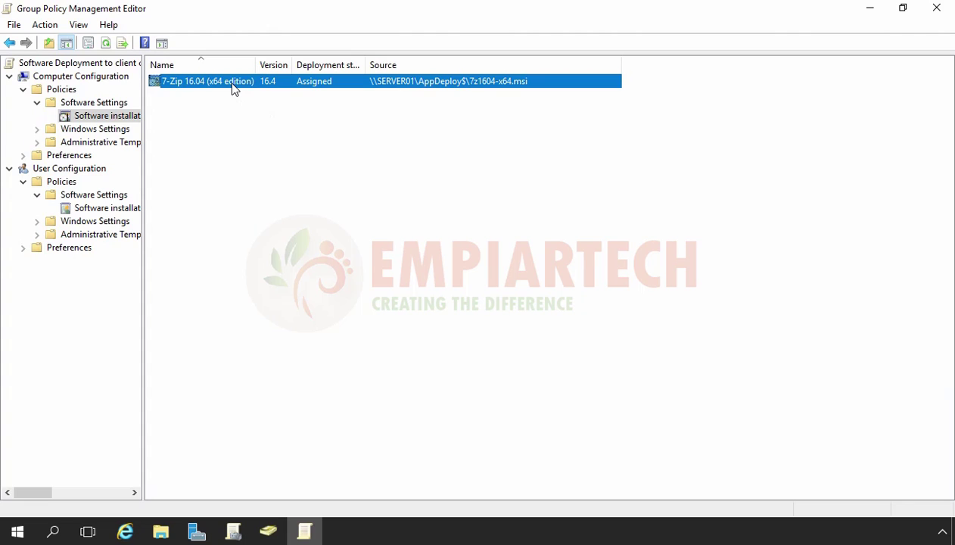
pyautogui.rightClick(233, 85)
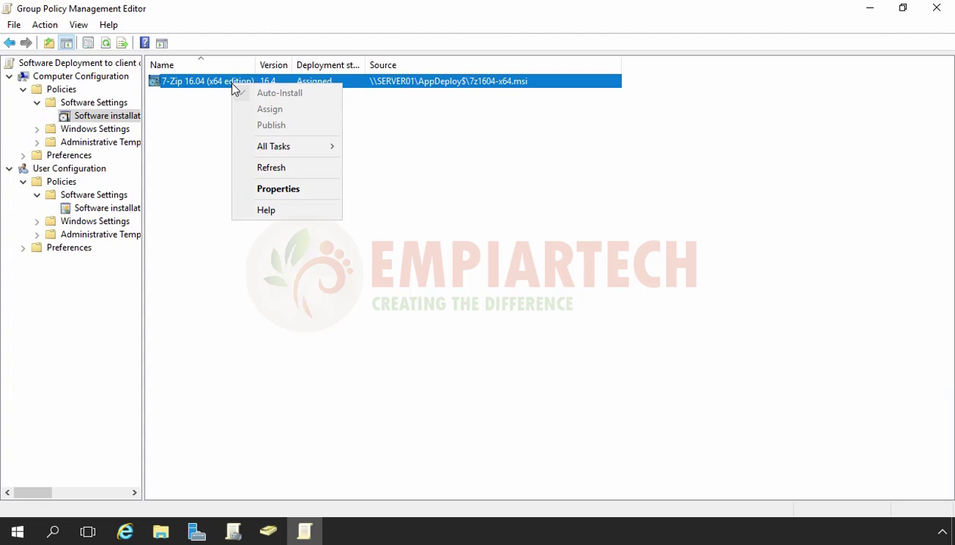
pyautogui.click(267, 190)
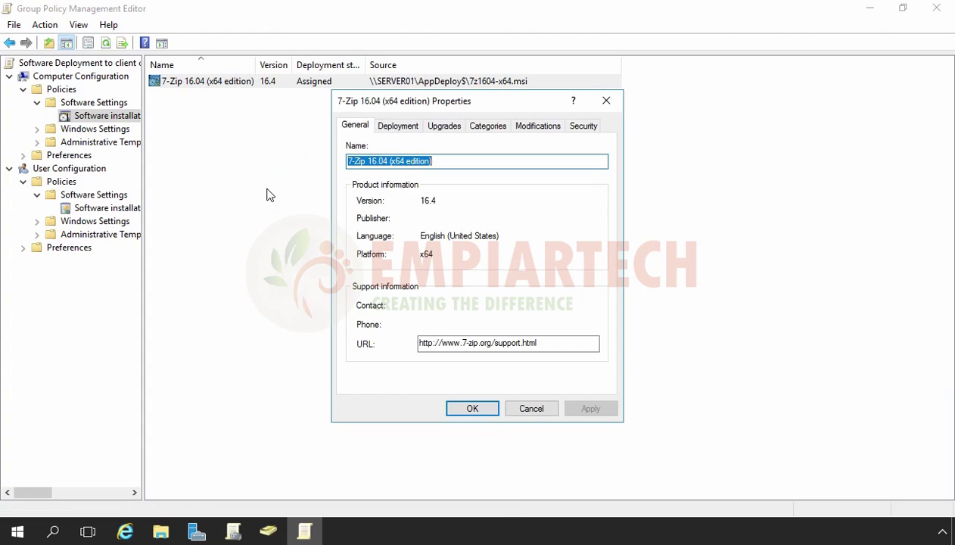
pyautogui.click(398, 126)
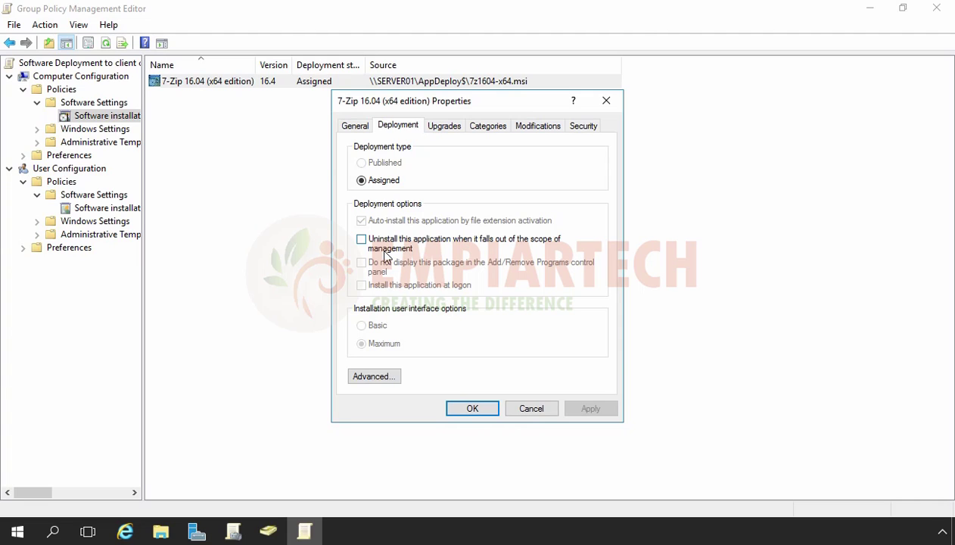
# - Switch to Active Directory Users and Computers, check the contents of the CLIENT-PC organizational unit, and minimize the window
pyautogui.click(268, 531)
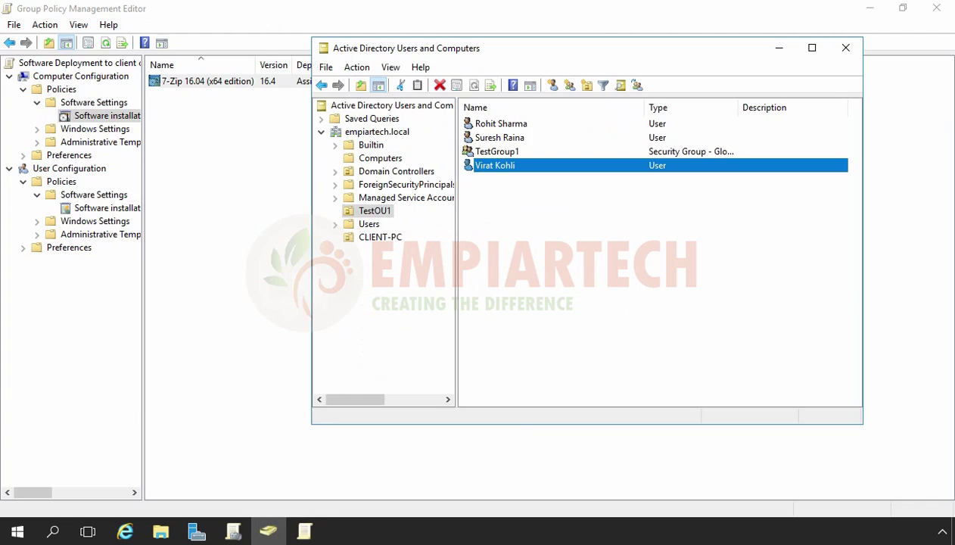
pyautogui.click(383, 238)
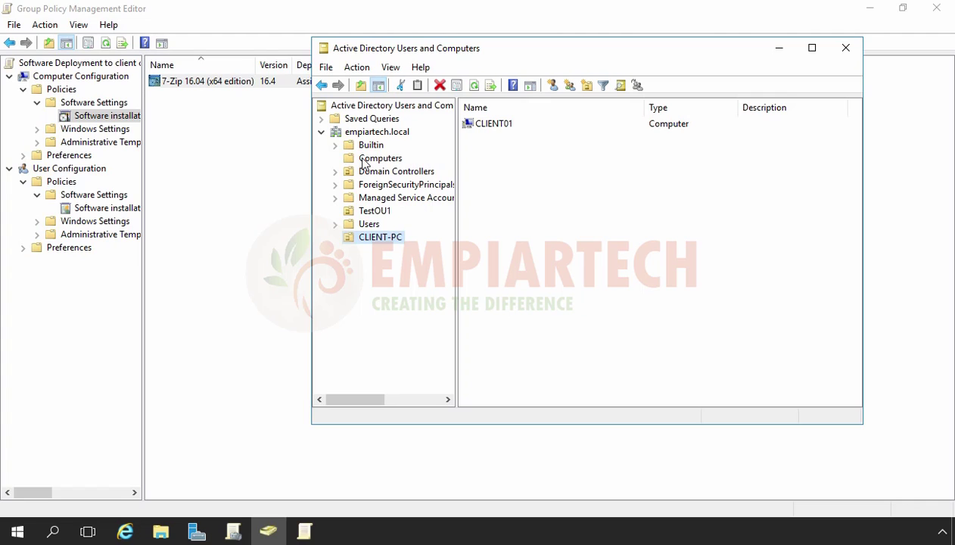
pyautogui.click(771, 51)
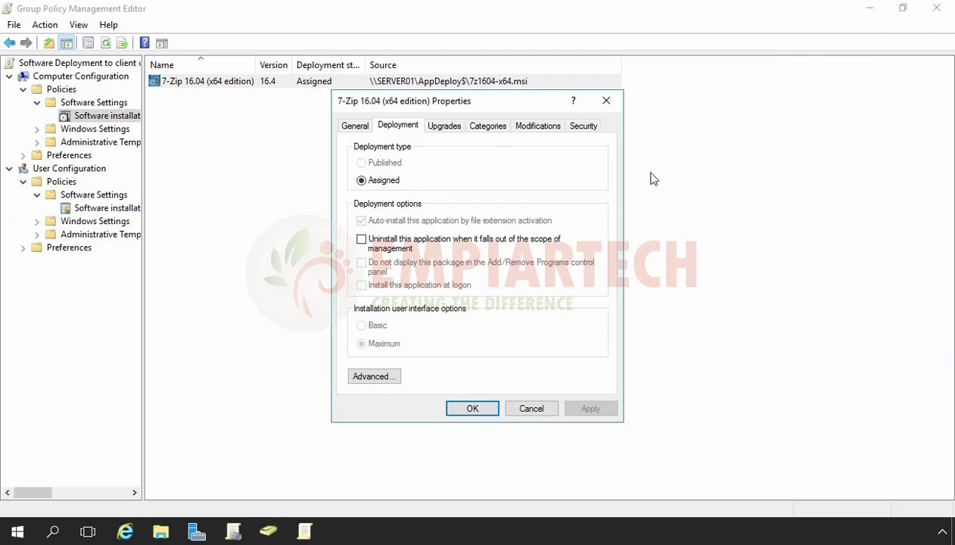
# - Enable uninstalling the 7-Zip application when it falls out of the scope of management, and apply the change
pyautogui.click(362, 239)
pyautogui.click(590, 408)
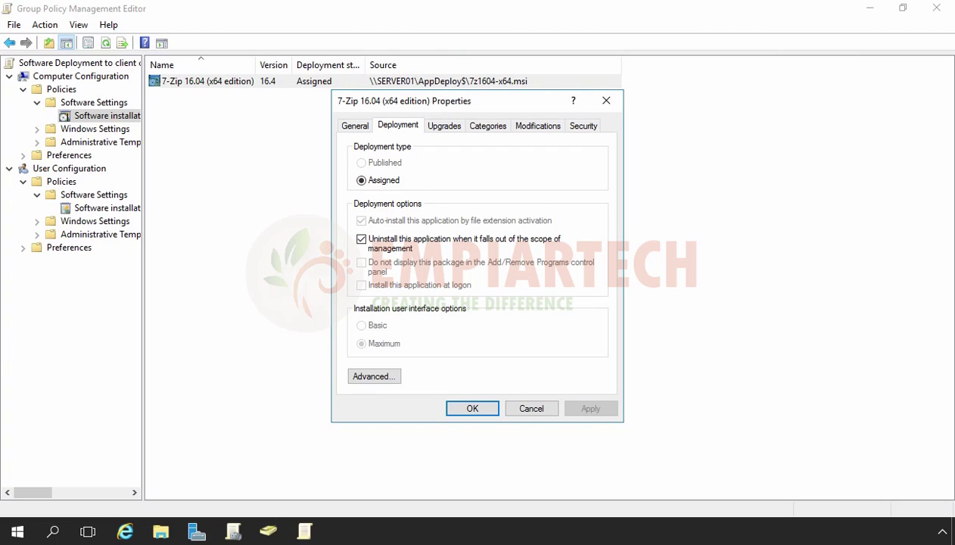
# - Confirm the 7-Zip package properties and close the Group Policy Management Editor
pyautogui.click(481, 410)
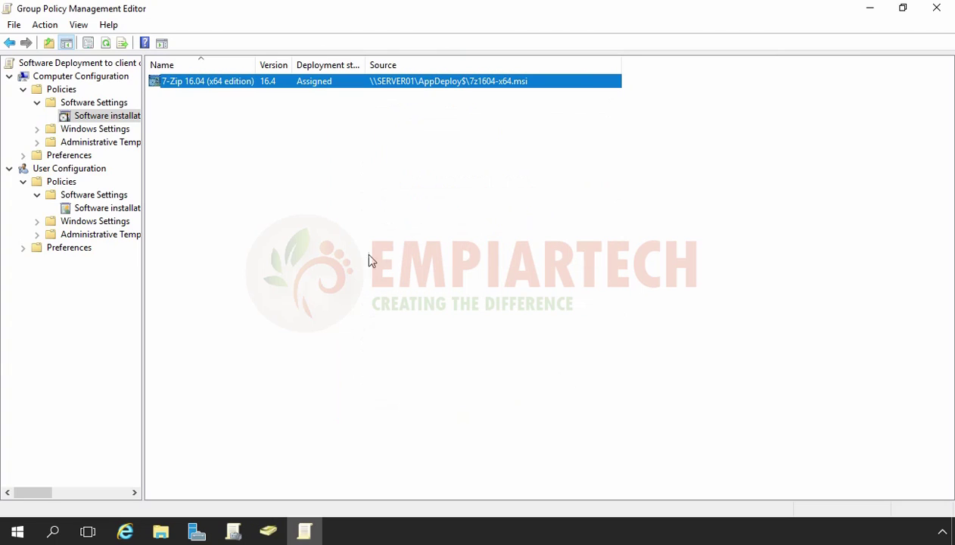
pyautogui.rightClick(257, 85)
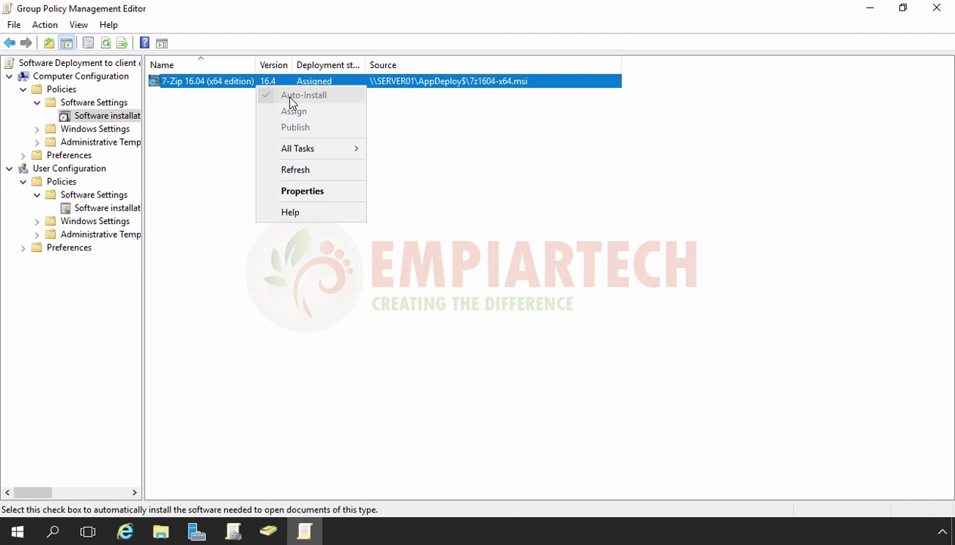
pyautogui.click(286, 384)
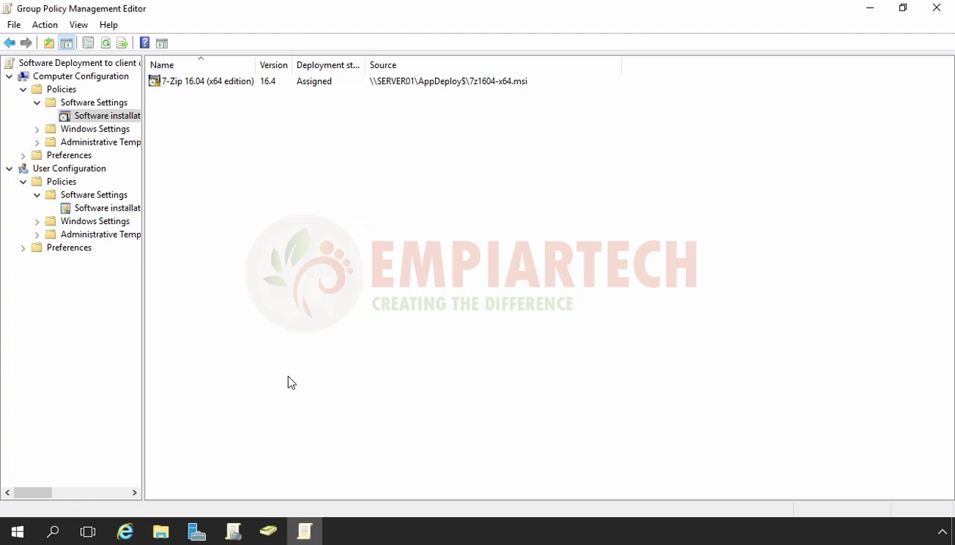
pyautogui.click(937, 9)
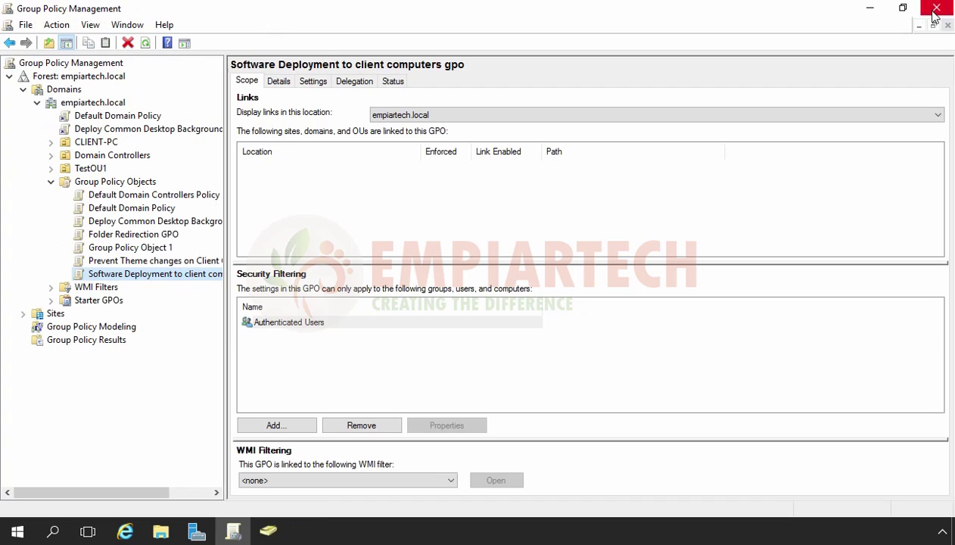
# - Link the existing Software Deployment to client computers gpo to the CLIENT-PC organizational unit
pyautogui.click(106, 144)
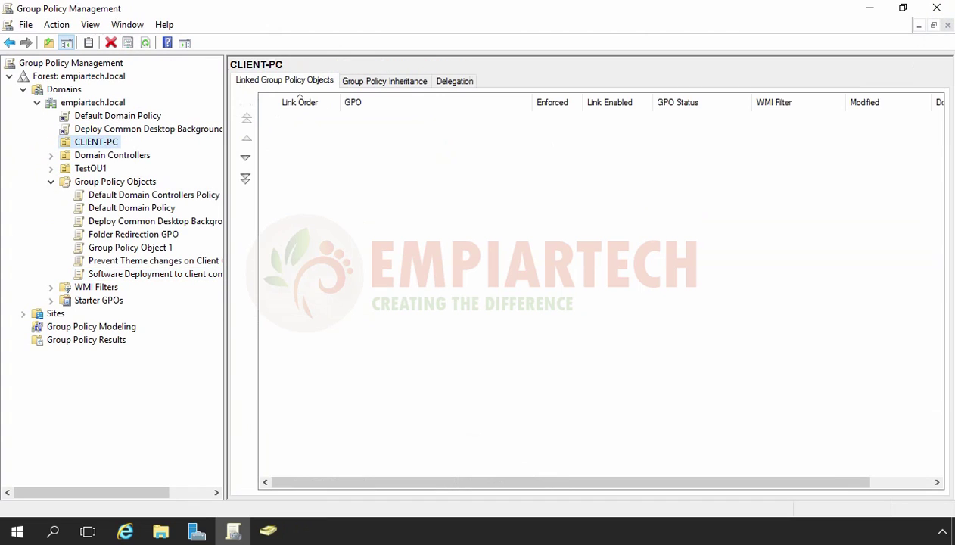
pyautogui.rightClick(106, 147)
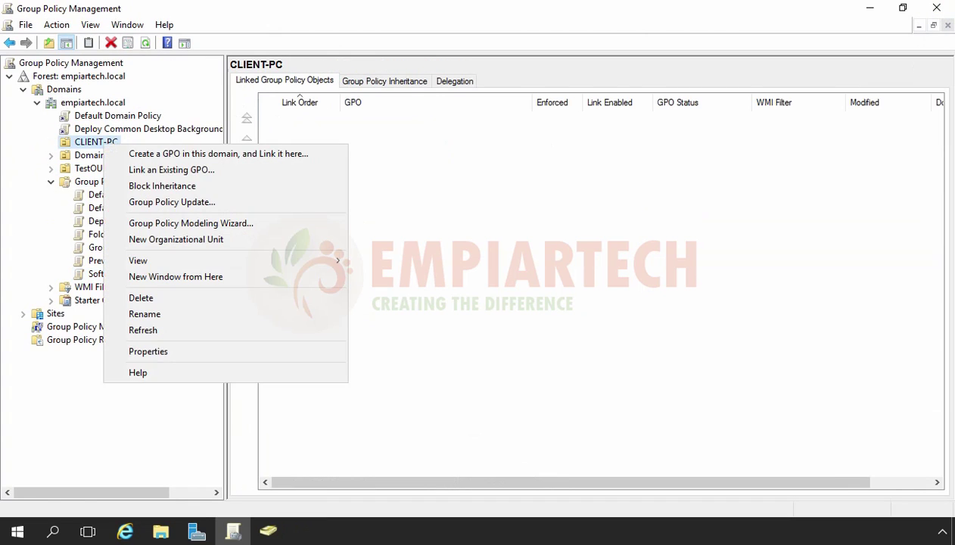
pyautogui.click(130, 171)
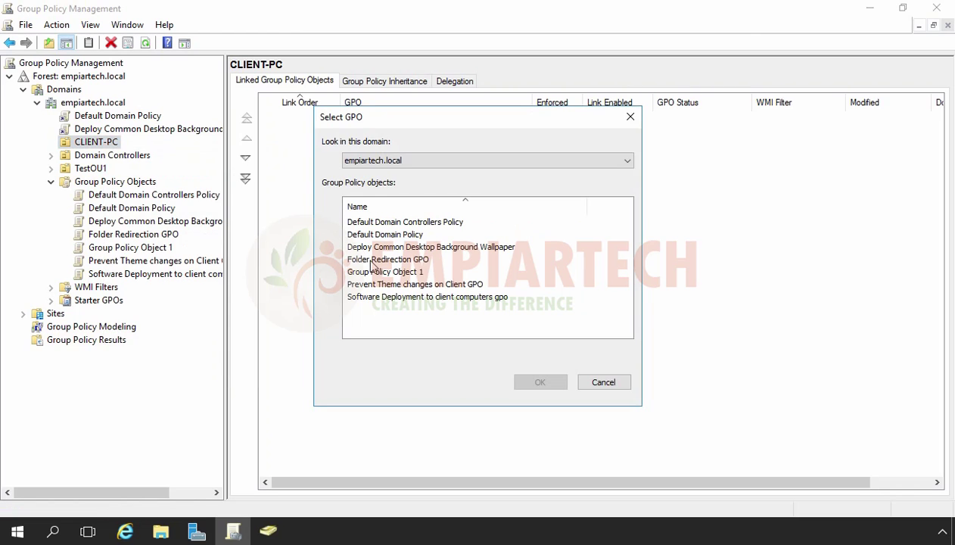
pyautogui.click(371, 296)
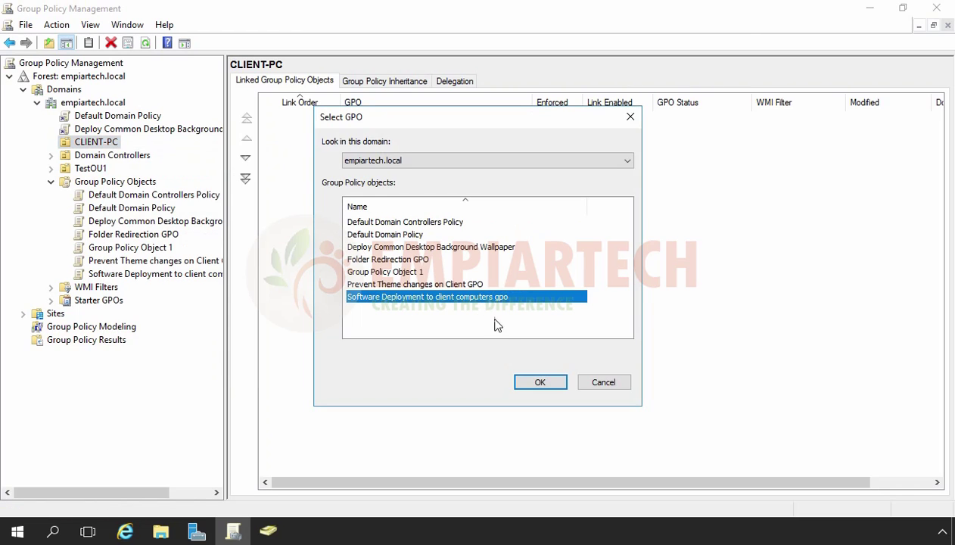
pyautogui.click(528, 384)
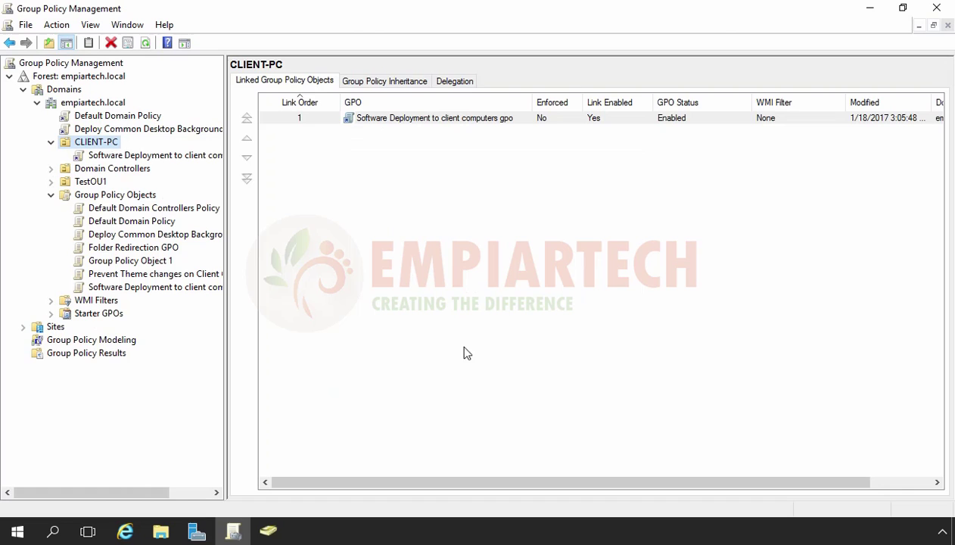
# - Check the scope of the GPO linked under CLIENT-PC and select CLIENT01 in Active Directory Users and Computers
pyautogui.click(113, 155)
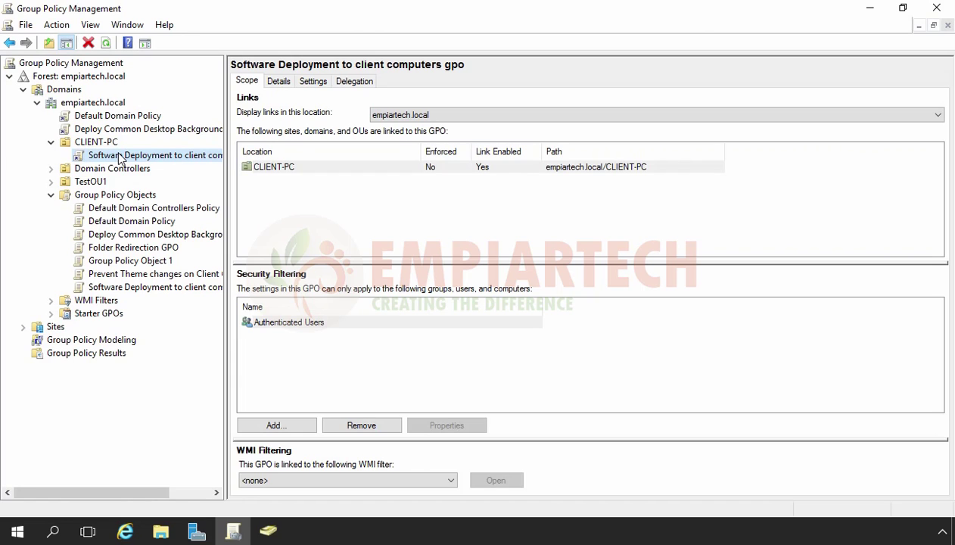
pyautogui.click(268, 531)
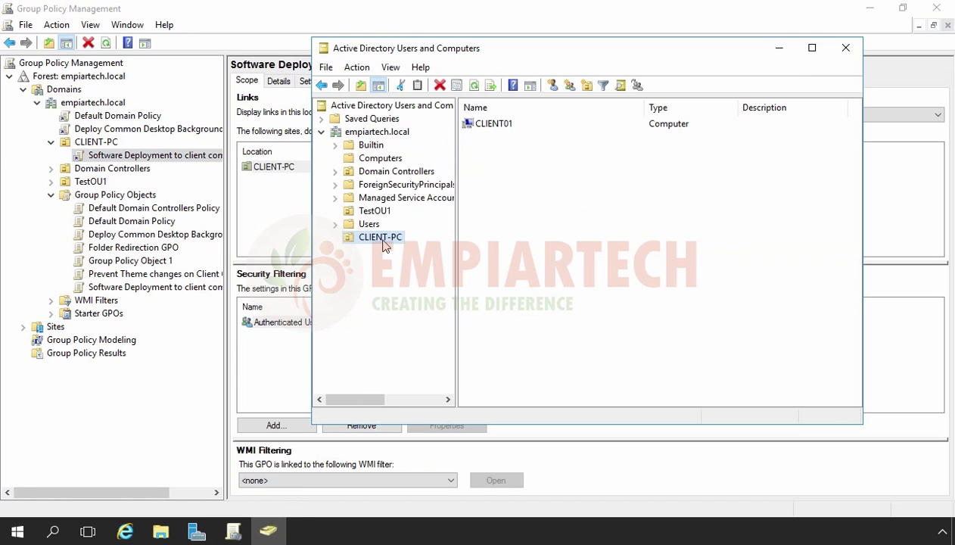
pyautogui.click(489, 125)
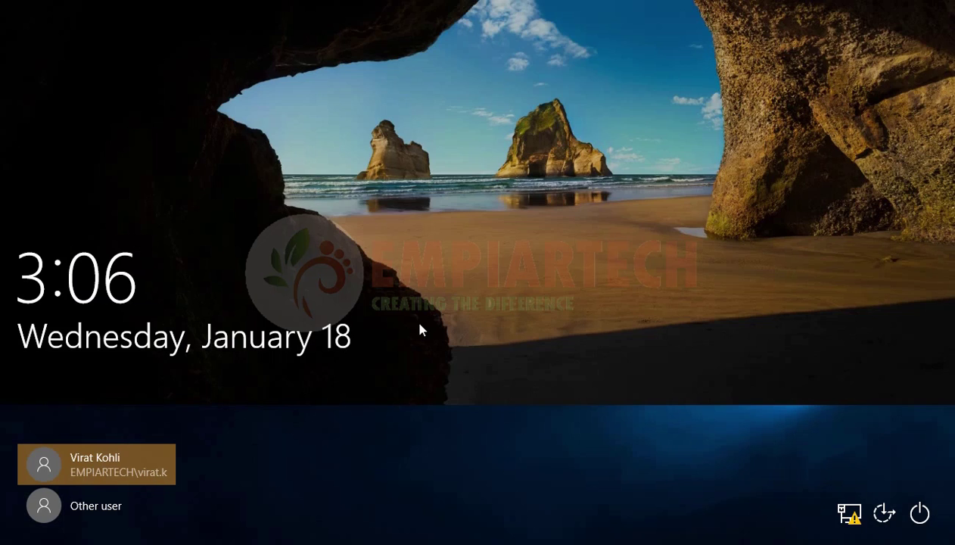
# - Switch to the Windows 10 client computer and sign in to the domain user's account with its password
pyautogui.click(412, 314)
pyautogui.write('********')
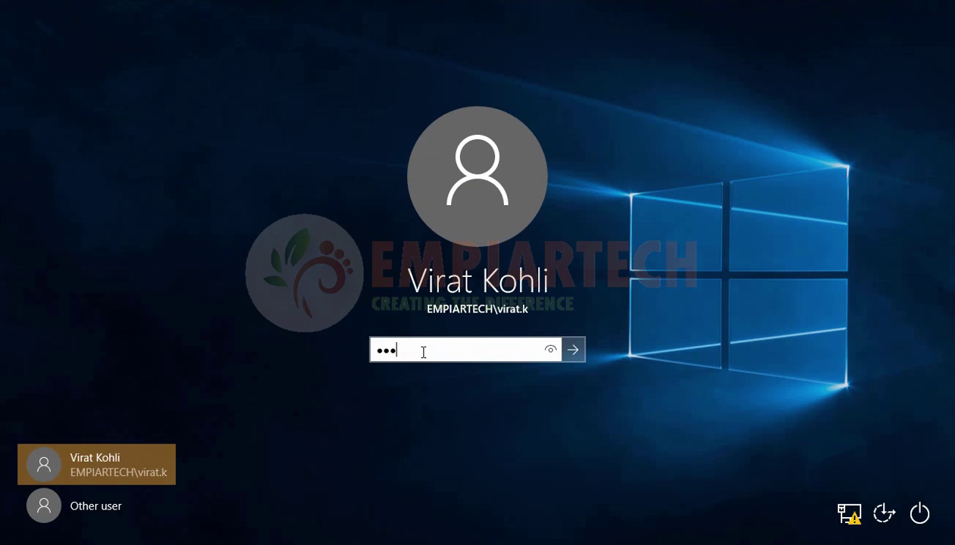
pyautogui.press('Return')
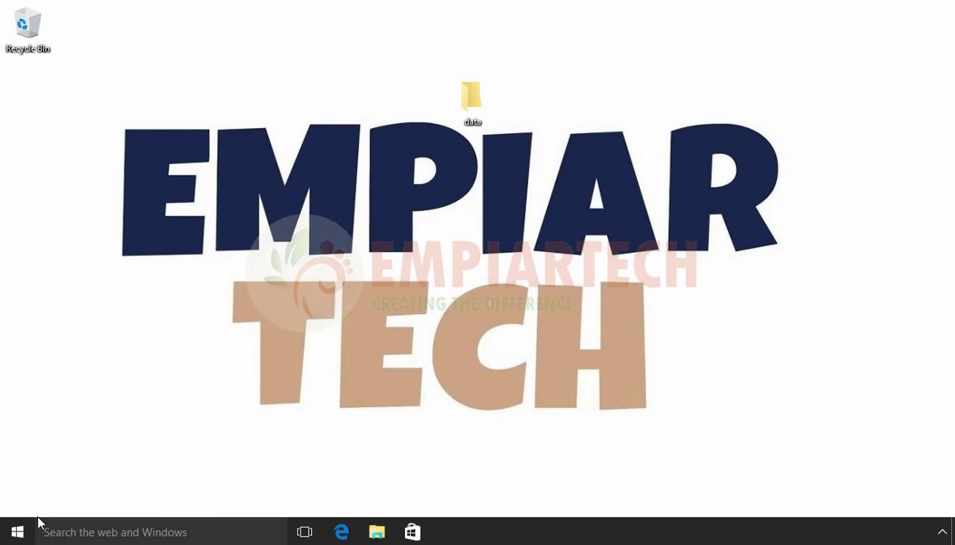
# - Force a Group Policy update with gpupdate /force in Command Prompt and accept the computer restart
pyautogui.rightClick(15, 532)
pyautogui.click(81, 382)
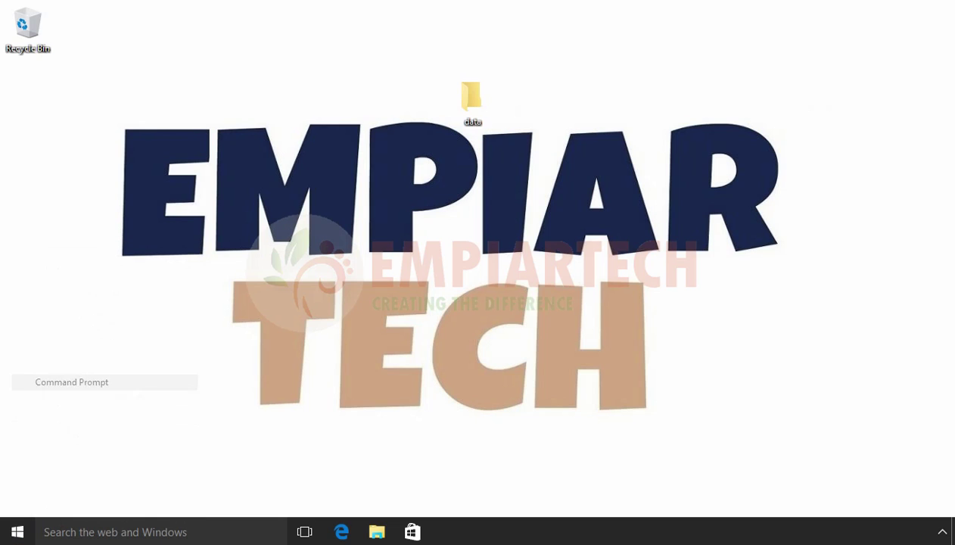
pyautogui.write('gpup')
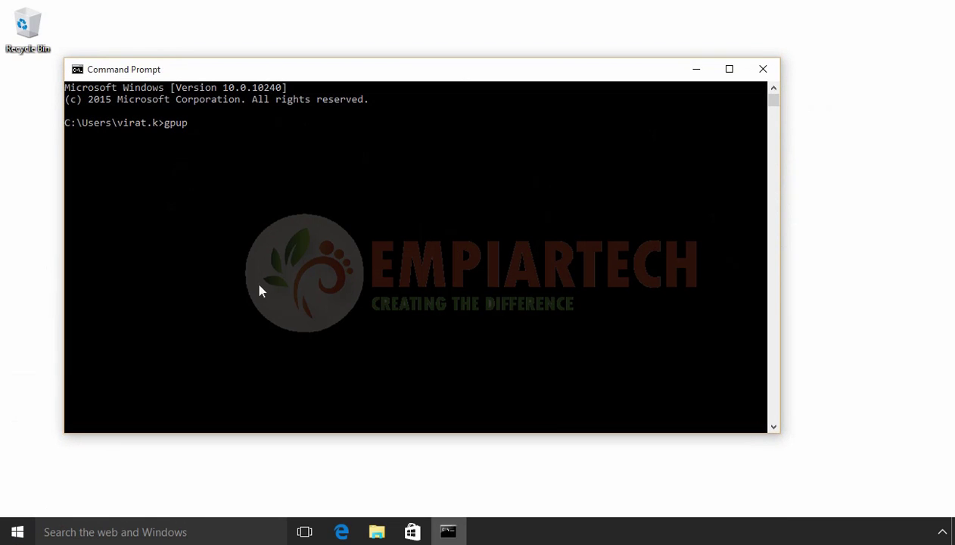
pyautogui.write('date /force')
pyautogui.press('Return')
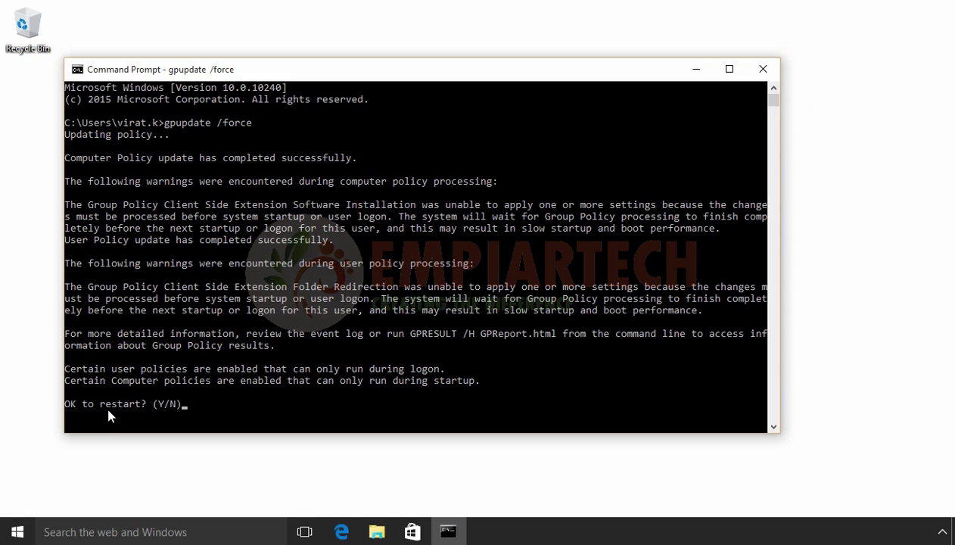
pyautogui.write('Y')
pyautogui.press('Return')
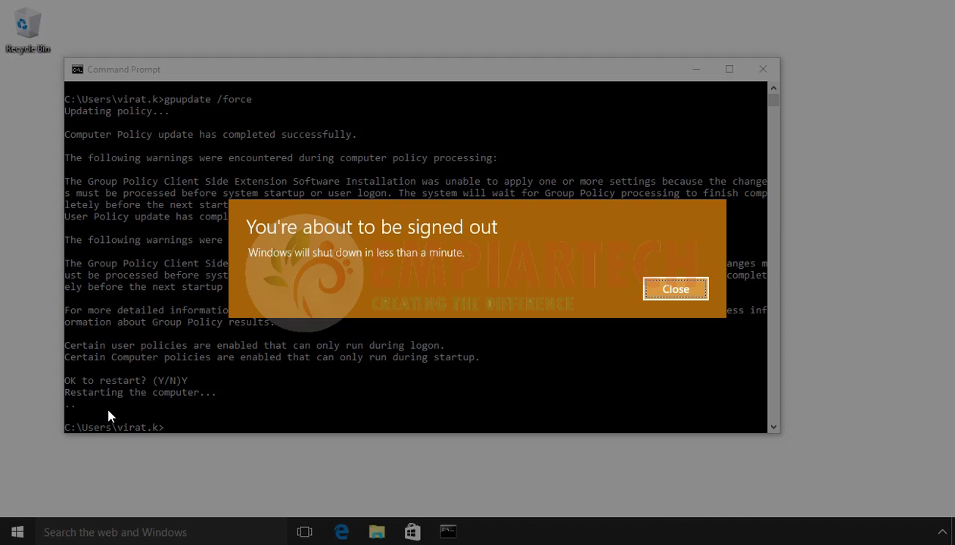
# - Dismiss the sign-out notice, close Command Prompt, and restart the client computer immediately
pyautogui.click(675, 289)
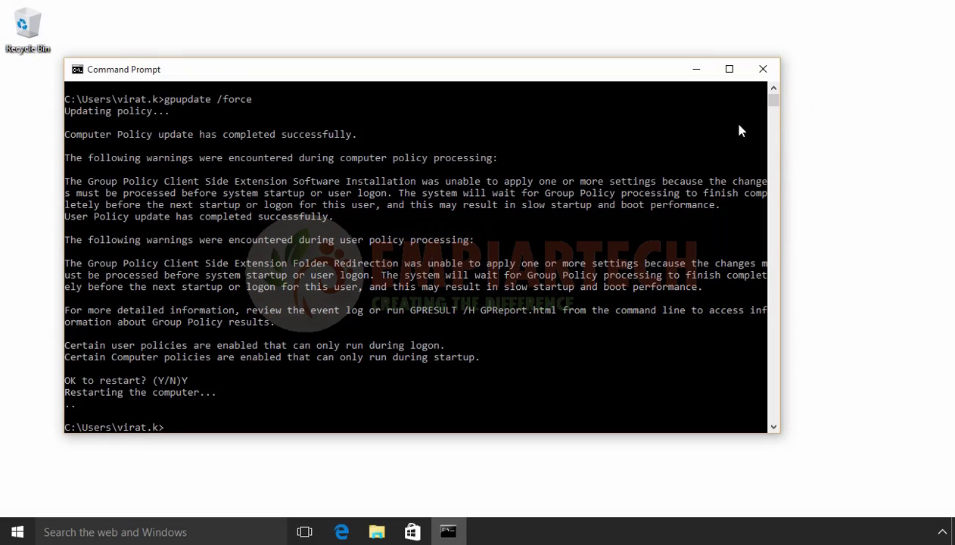
pyautogui.click(763, 69)
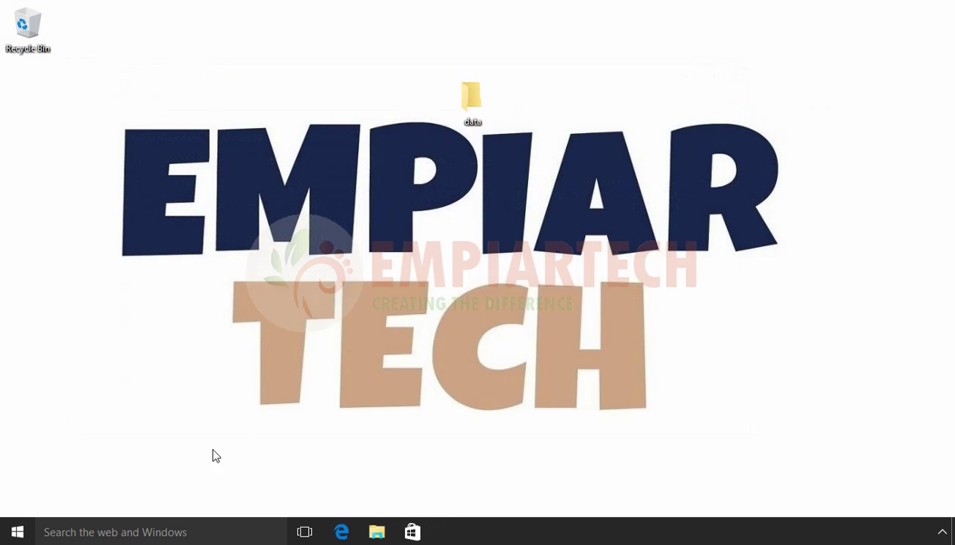
pyautogui.rightClick(6, 534)
pyautogui.moveTo(92, 504)
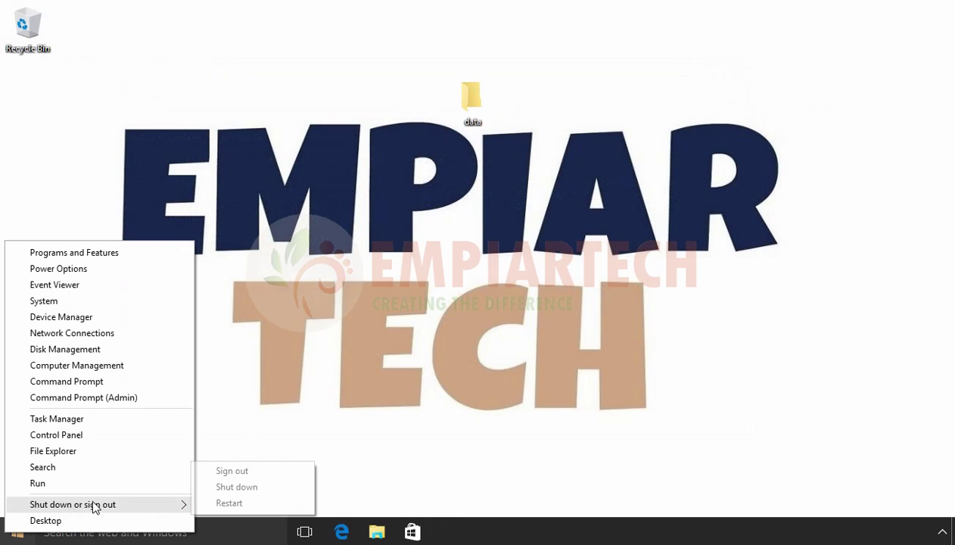
pyautogui.click(242, 508)
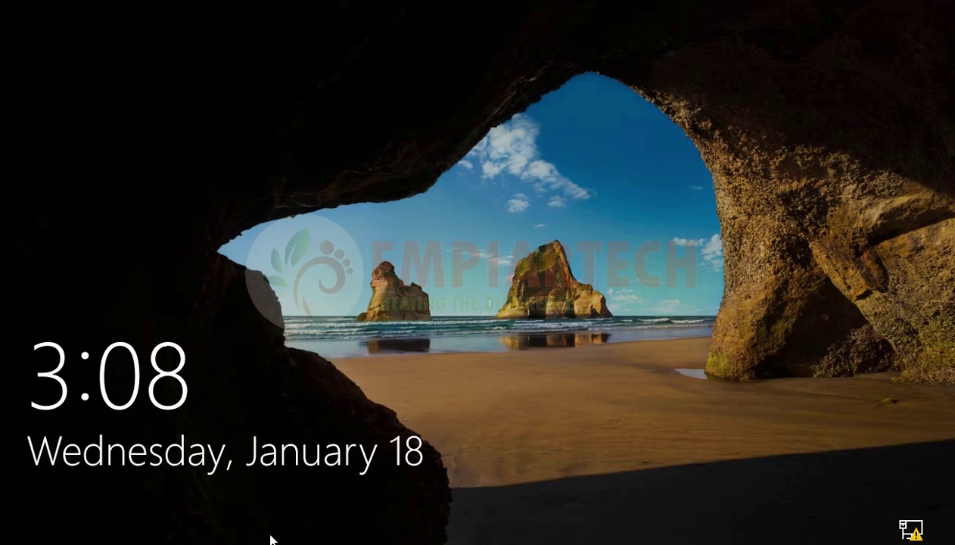
# - Unlock the sign-in screen after the restart and enter the domain user's account password to sign in again
pyautogui.press('space')
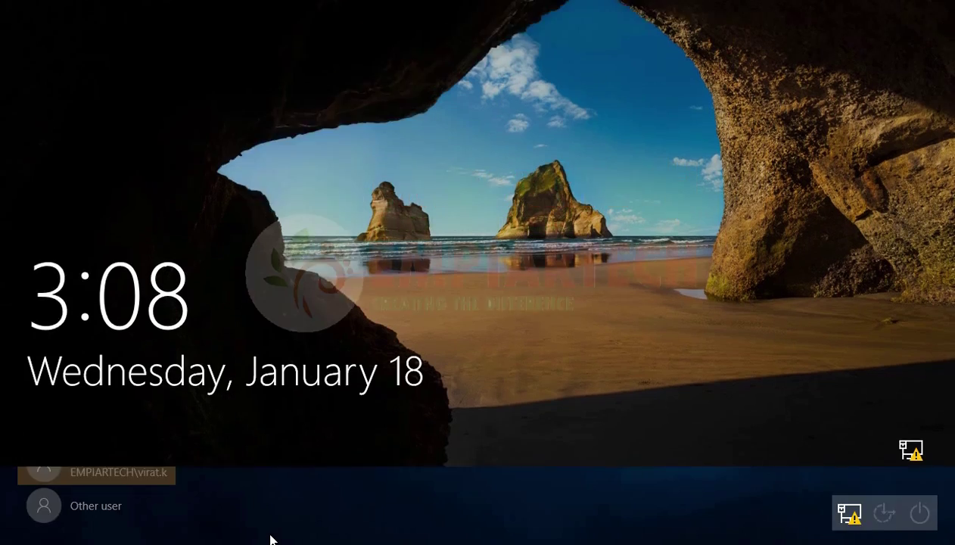
pyautogui.write('••••••••')
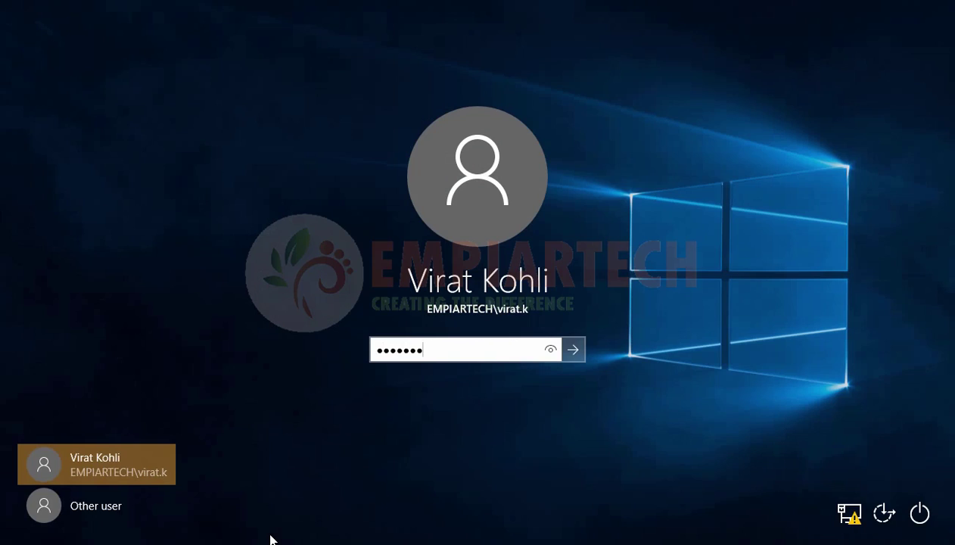
pyautogui.press('Return')
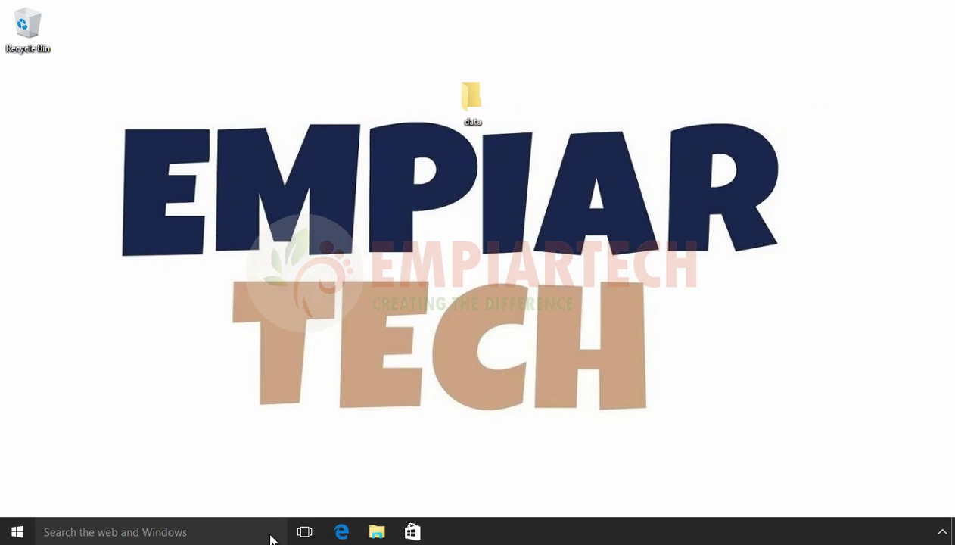
# - Open Programs and Features by running appwiz.cpl and select the 7-Zip 16.04 (x64 edition) entry
pyautogui.press('super+r')
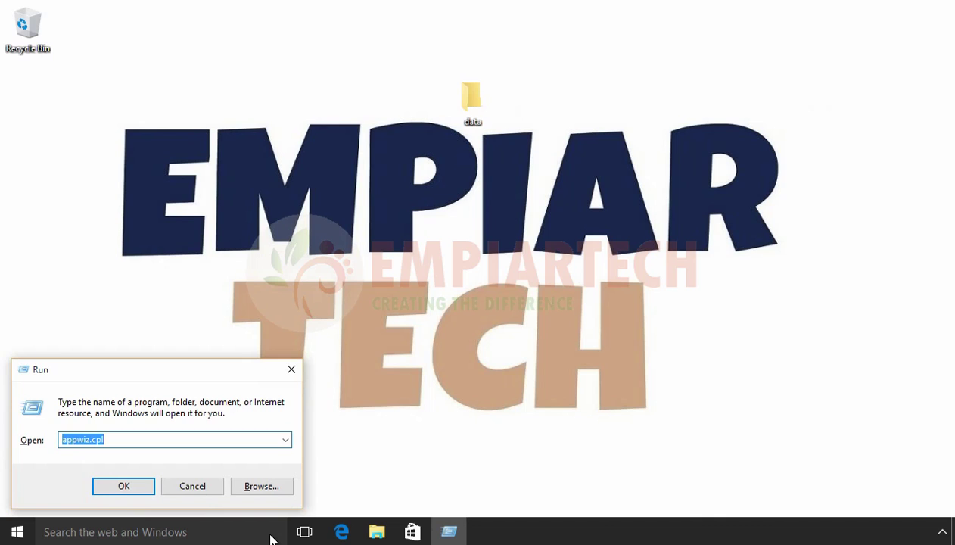
pyautogui.press('Return')
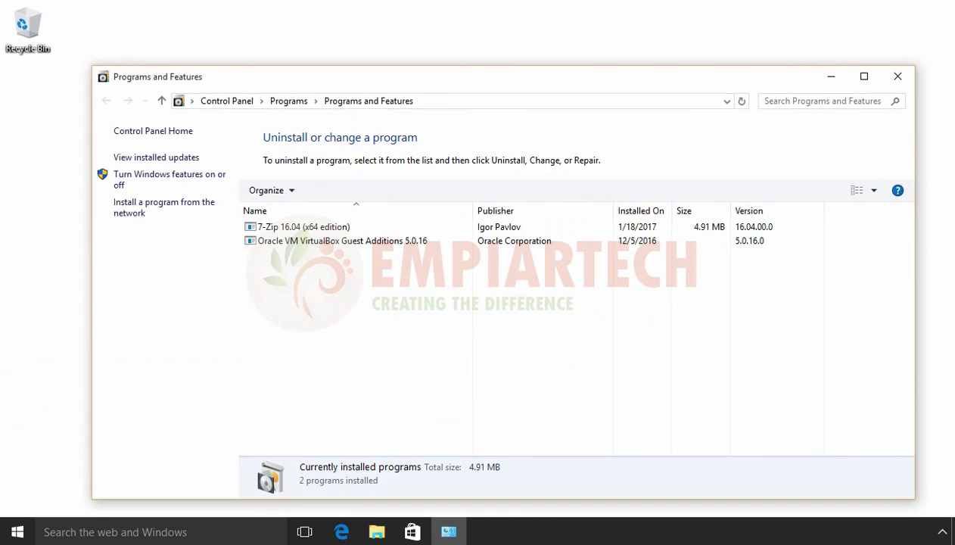
pyautogui.click(312, 228)
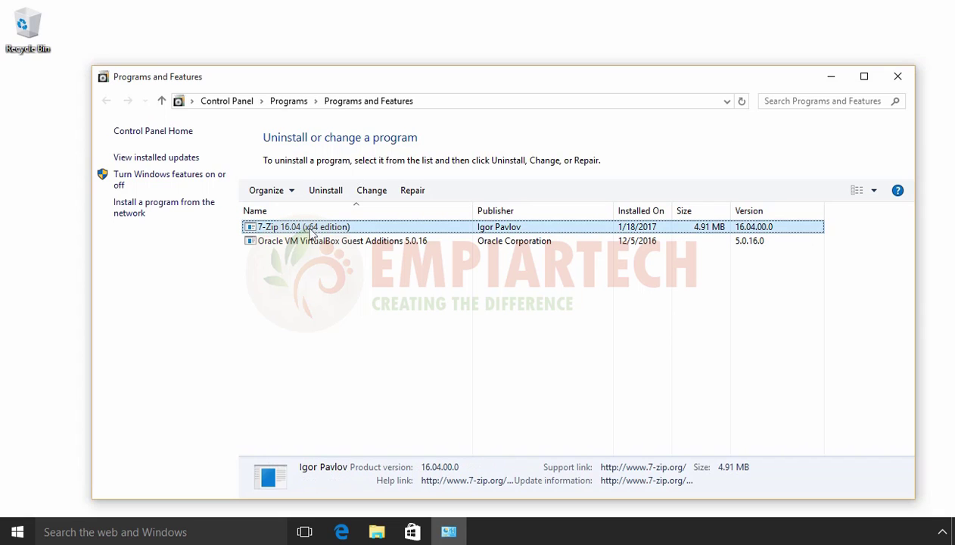